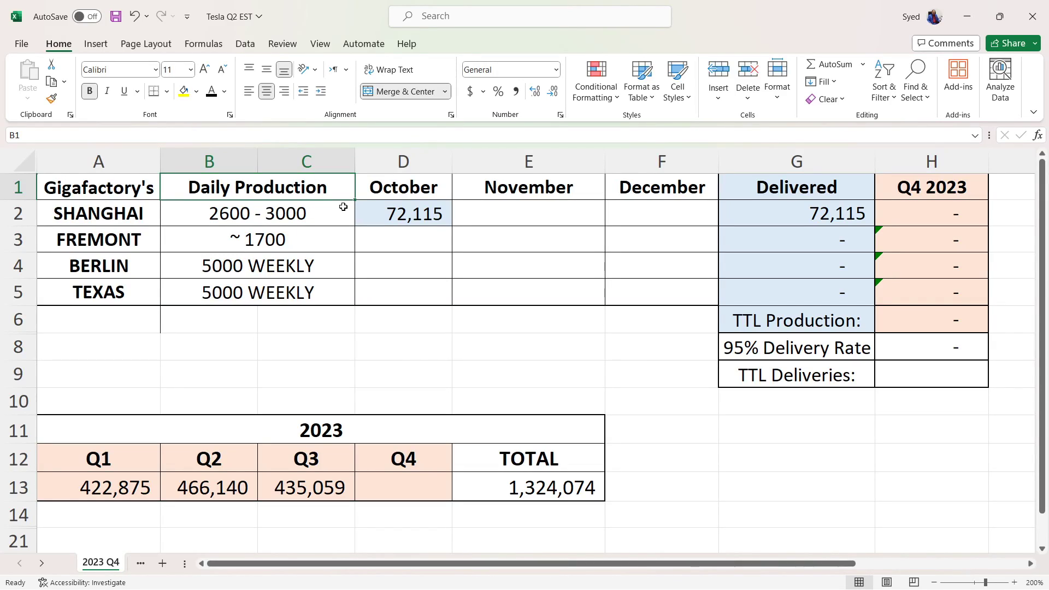
# Enter Shanghai's November (2600×30 = 78,000) and December (2600×31 = 80,600) production, giving a 158,600 Q4 total.
pyautogui.click(343, 206)
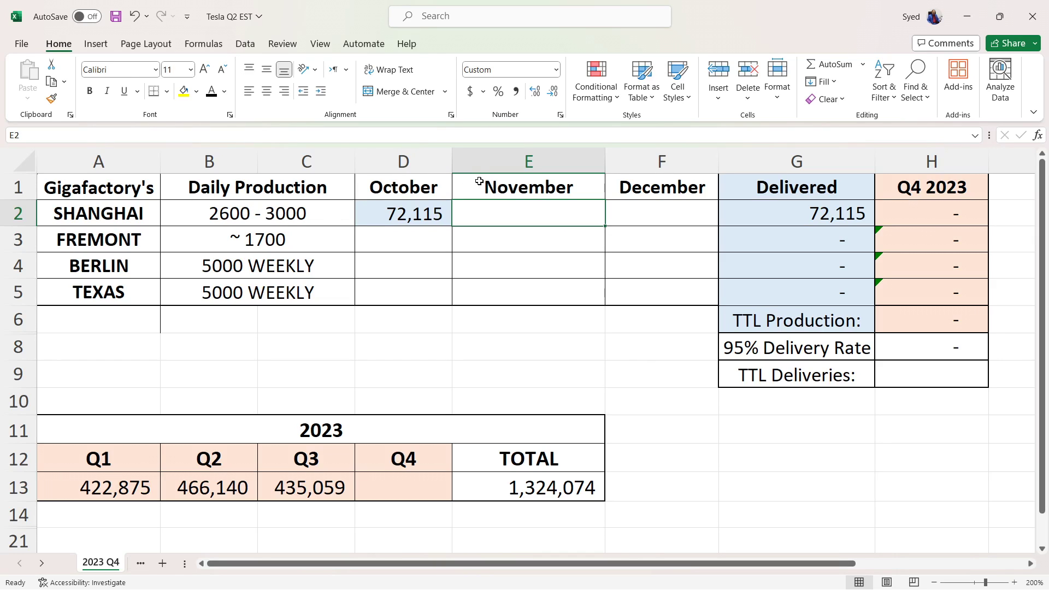
pyautogui.write('D=2600*30')
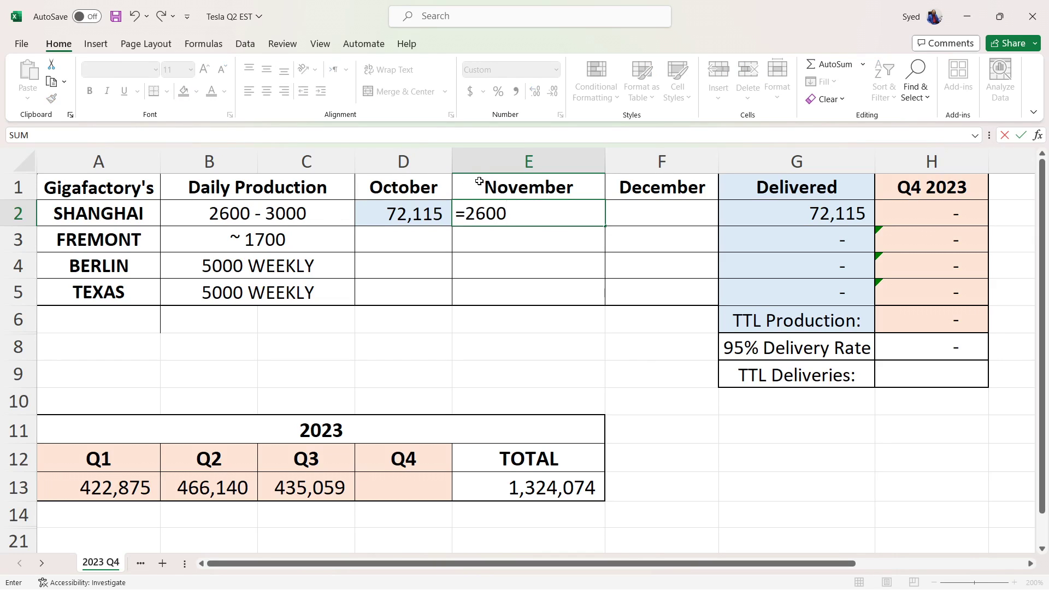
pyautogui.press('Return')
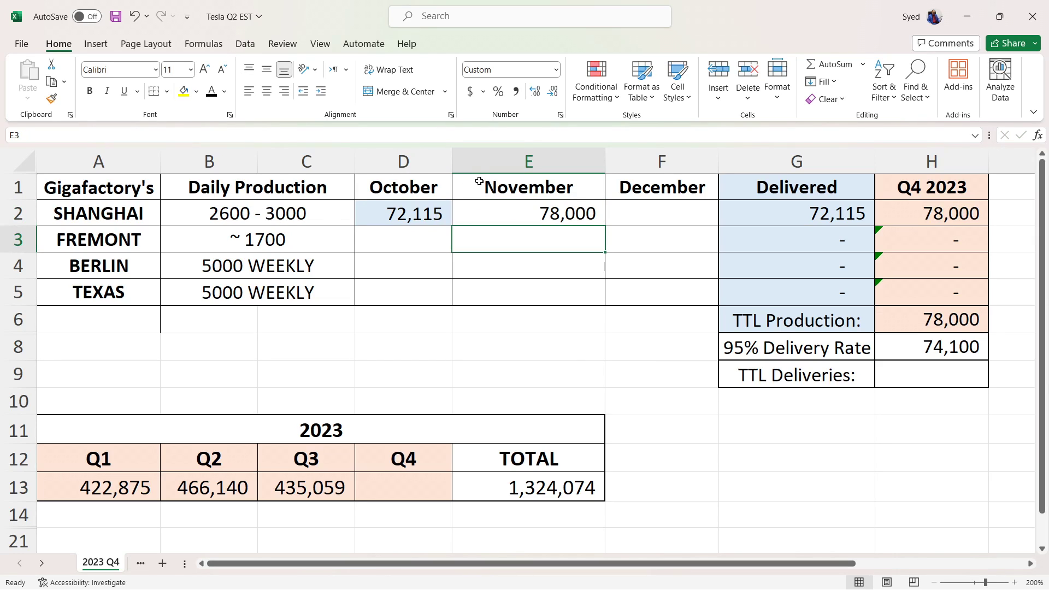
pyautogui.press('Right')
pyautogui.press('Up')
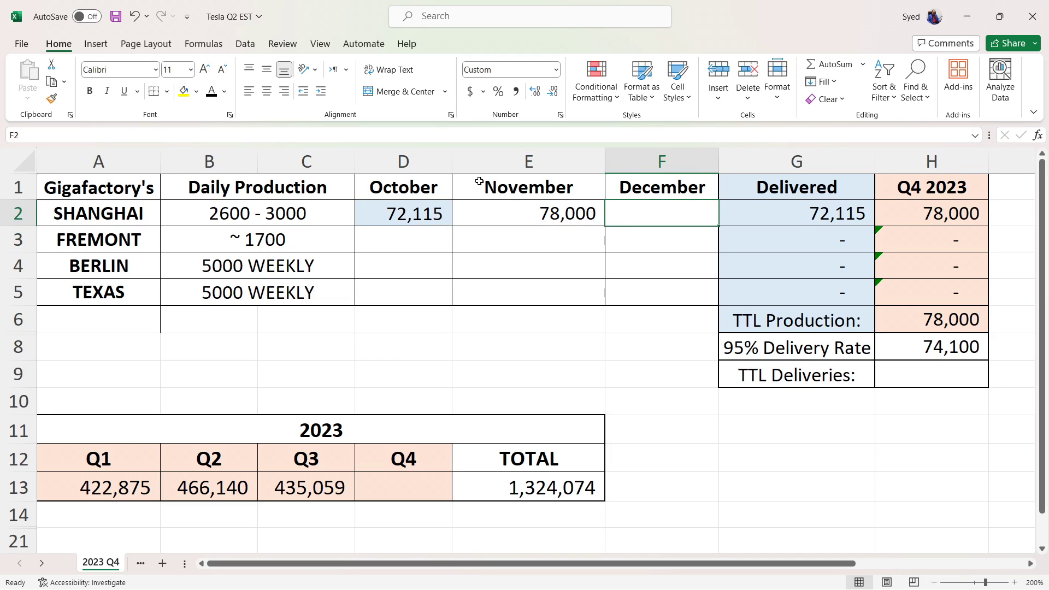
pyautogui.write('=2600*3')
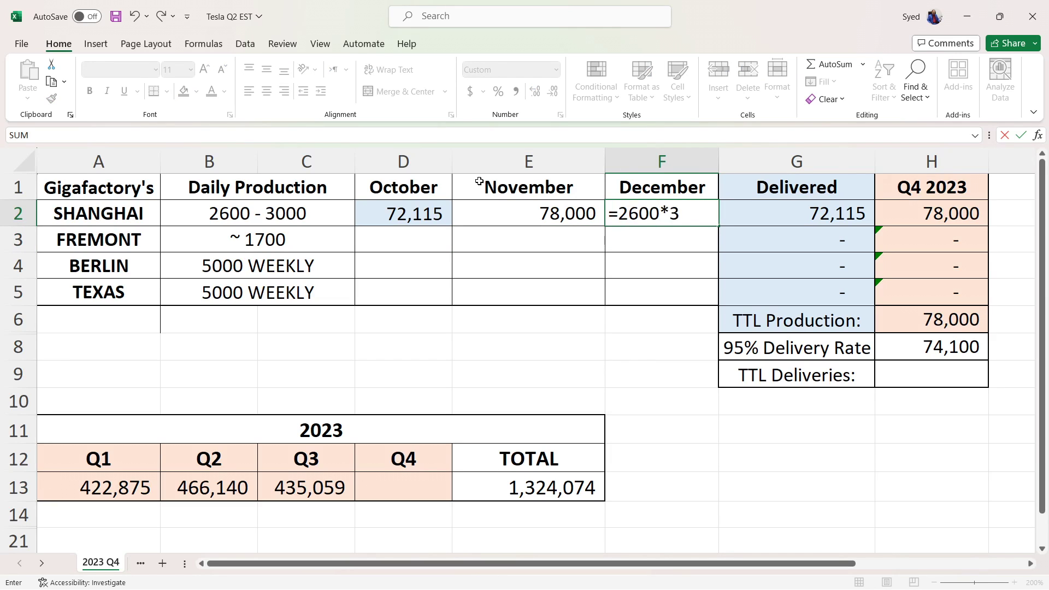
pyautogui.press('Return')
pyautogui.click(635, 218)
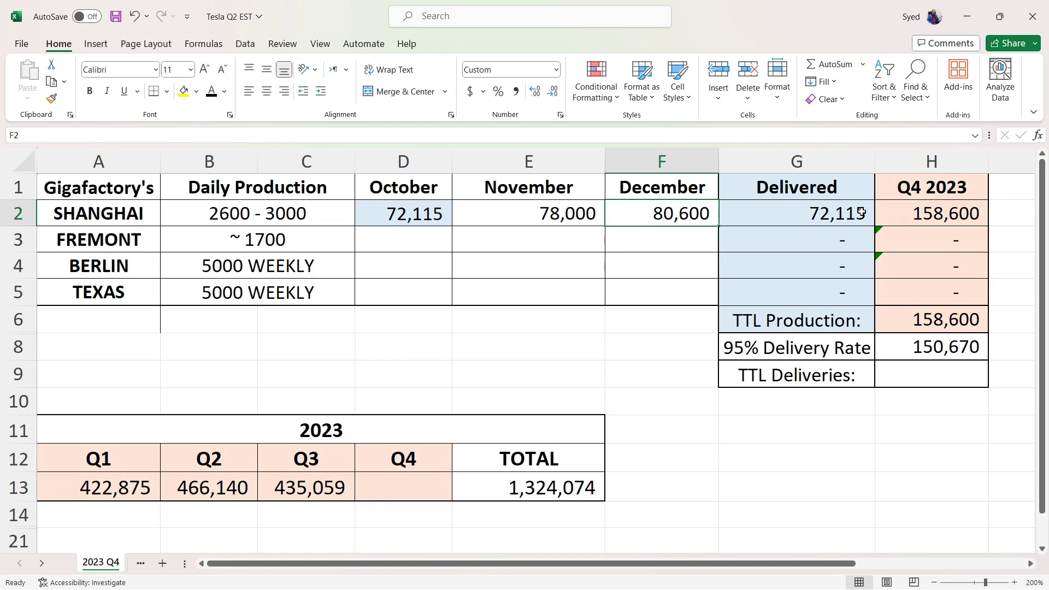
pyautogui.click(881, 213)
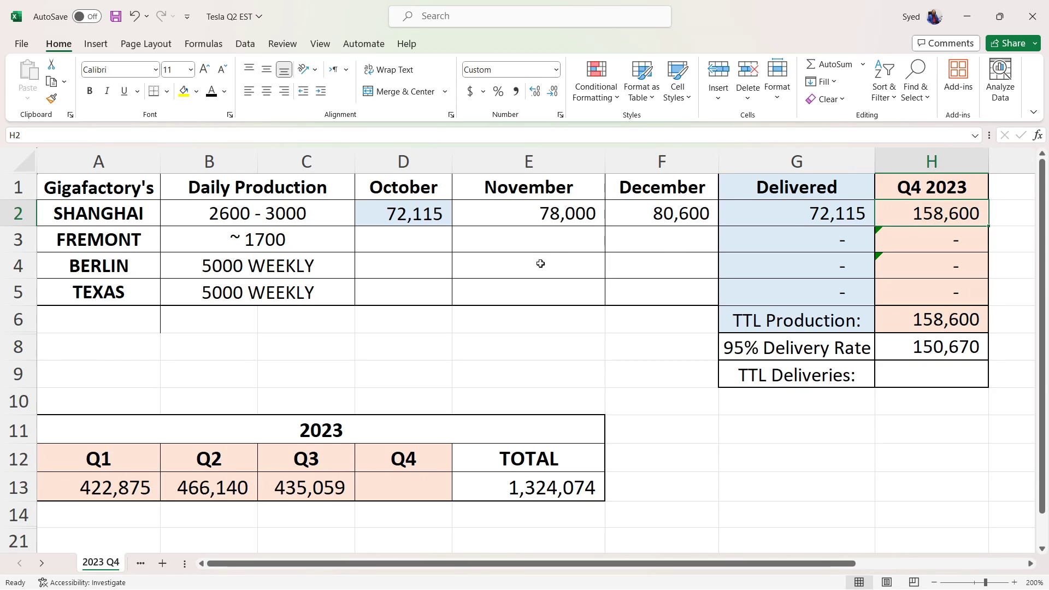
pyautogui.click(27, 239)
# Enter Fremont's October production as =1700*31, giving 52,700.
pyautogui.click(400, 232)
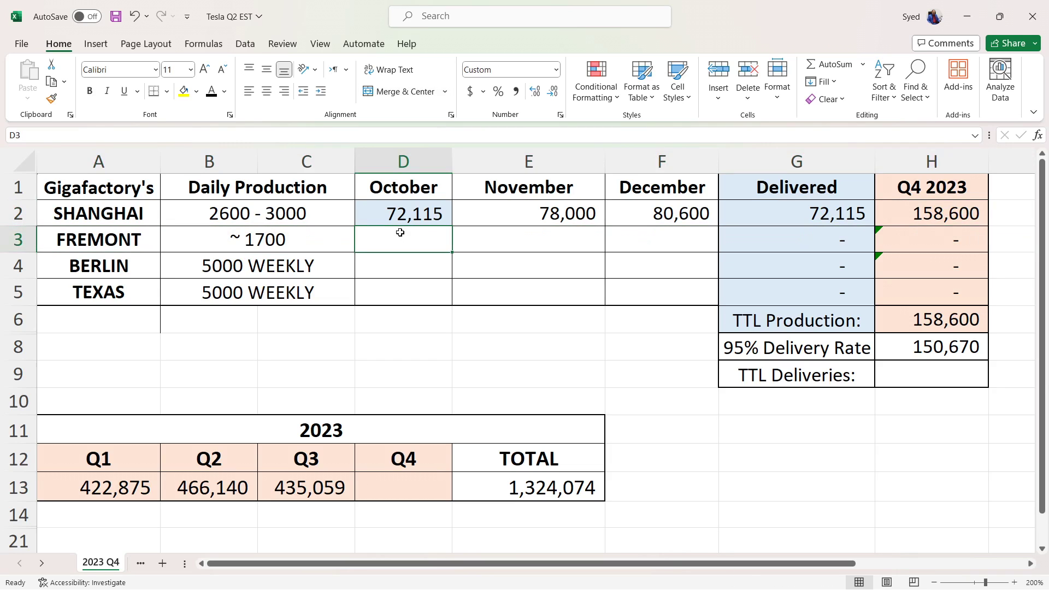
pyautogui.click(333, 244)
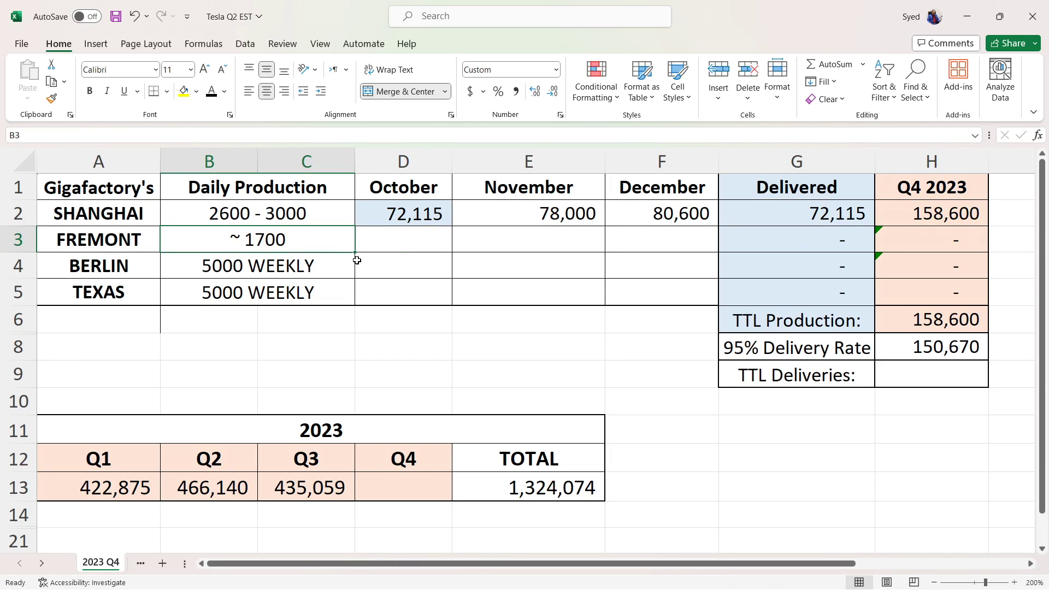
pyautogui.moveTo(382, 238); pyautogui.dragTo(393, 266)
pyautogui.click(438, 244)
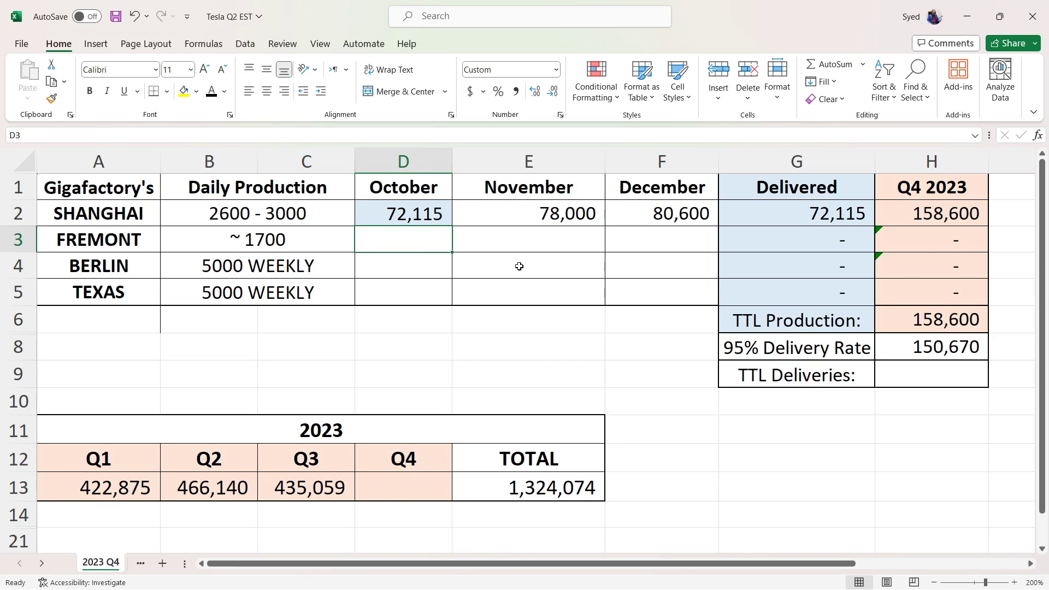
pyautogui.write('=1700*31')
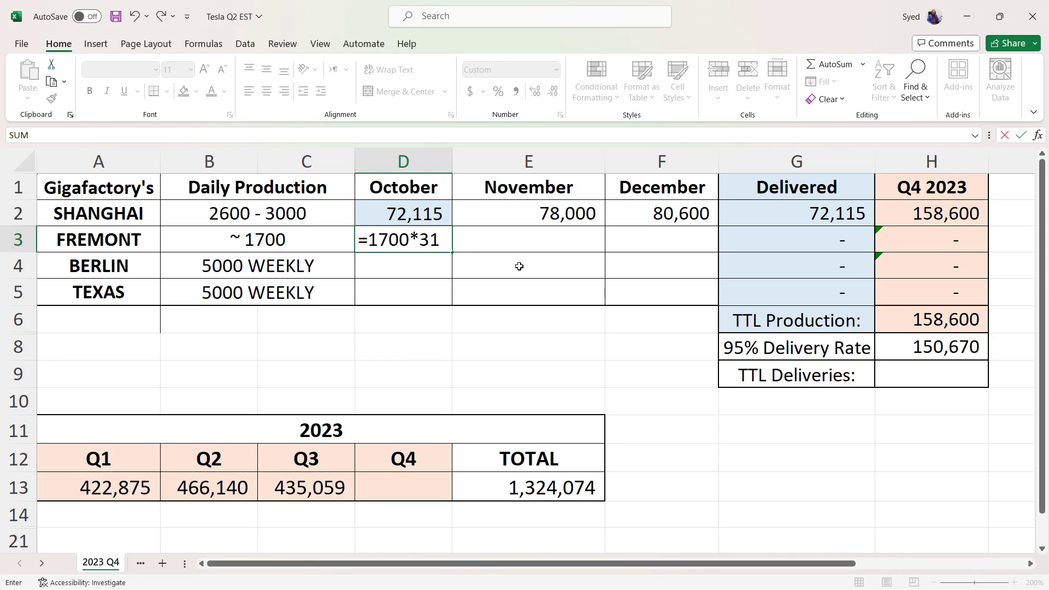
pyautogui.press('Return')
# Enter Fremont's November (=1700*28, 47,600) and December (=1700*30, 51,000) production, totalling 151,300.
pyautogui.press('Up')
pyautogui.press('Right')
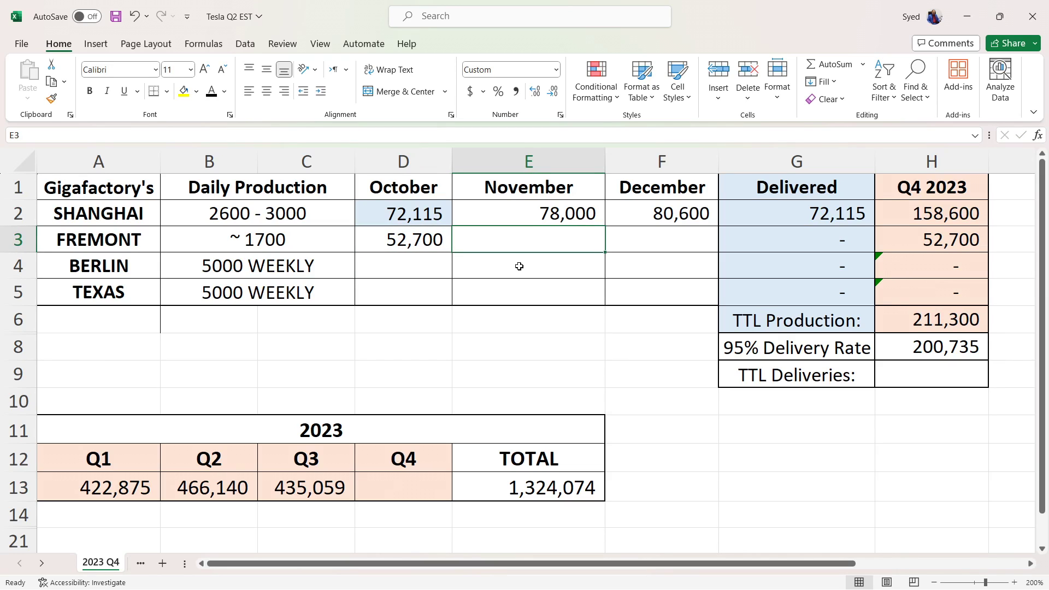
pyautogui.write('=1700*28')
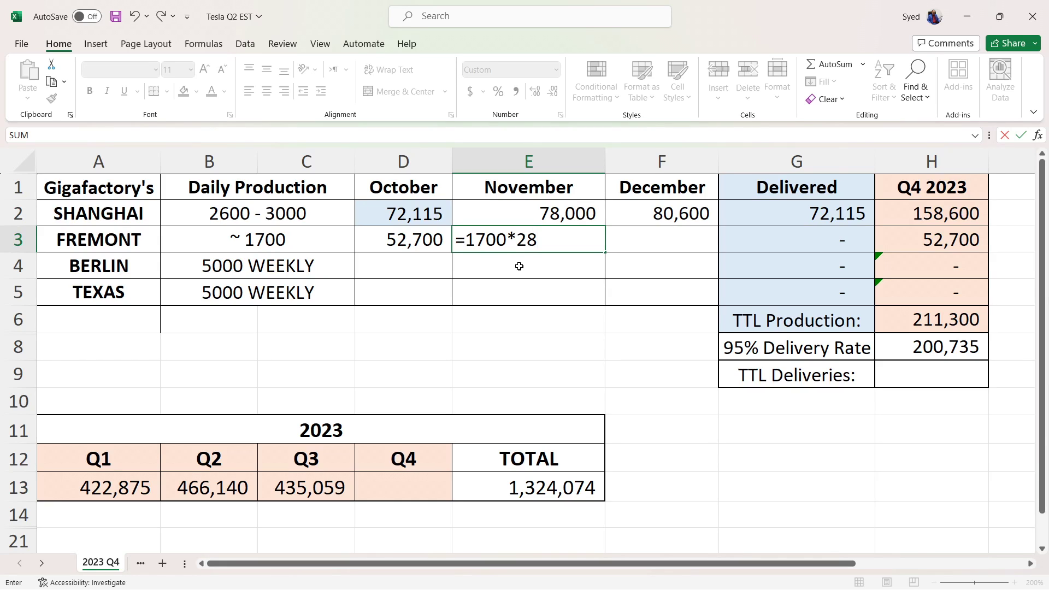
pyautogui.press('Return')
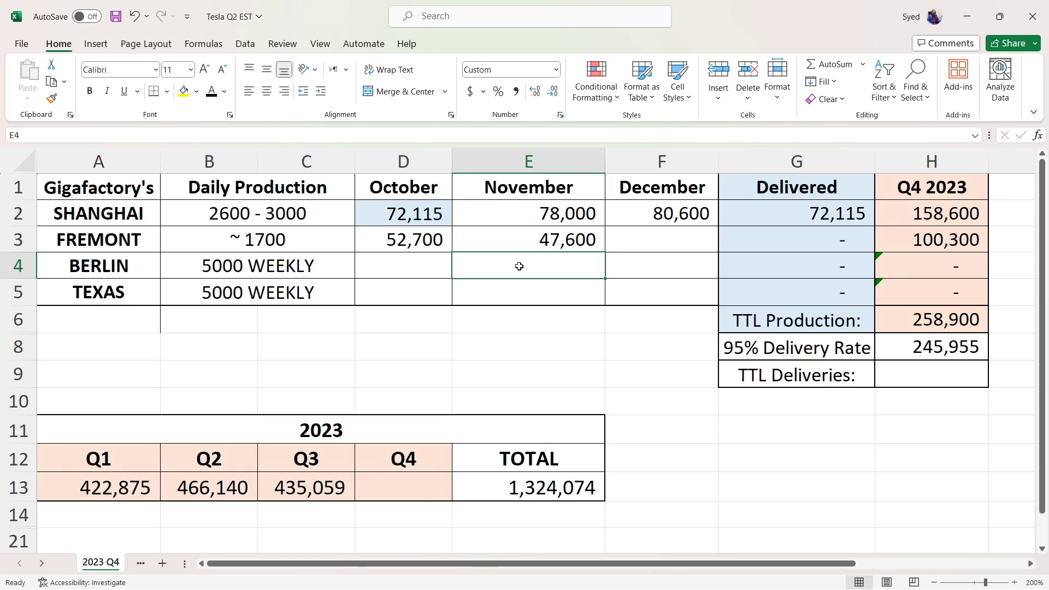
pyautogui.press('Up')
pyautogui.press('Right')
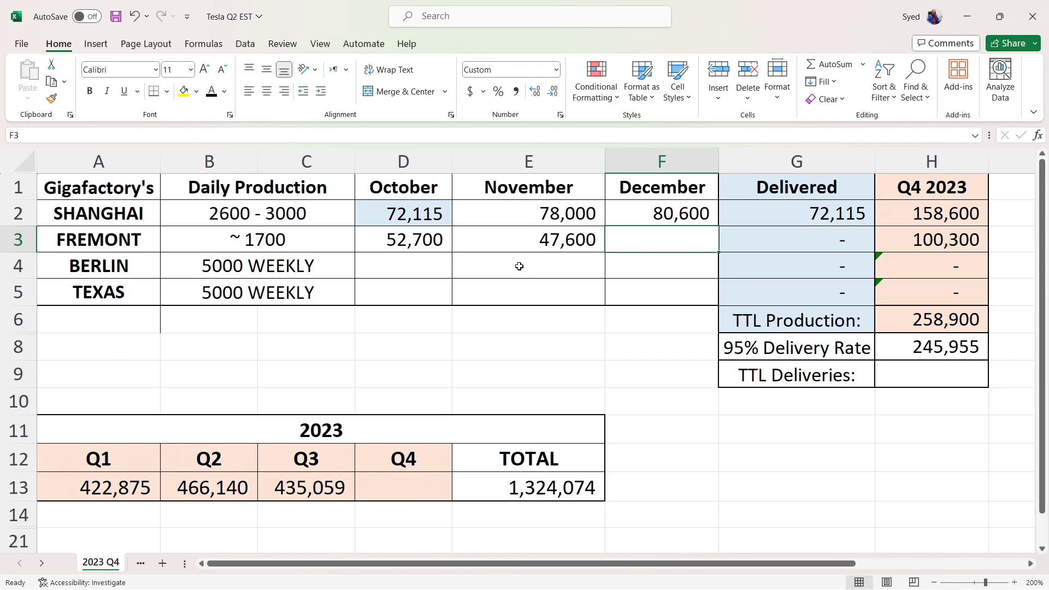
pyautogui.write('=1700*')
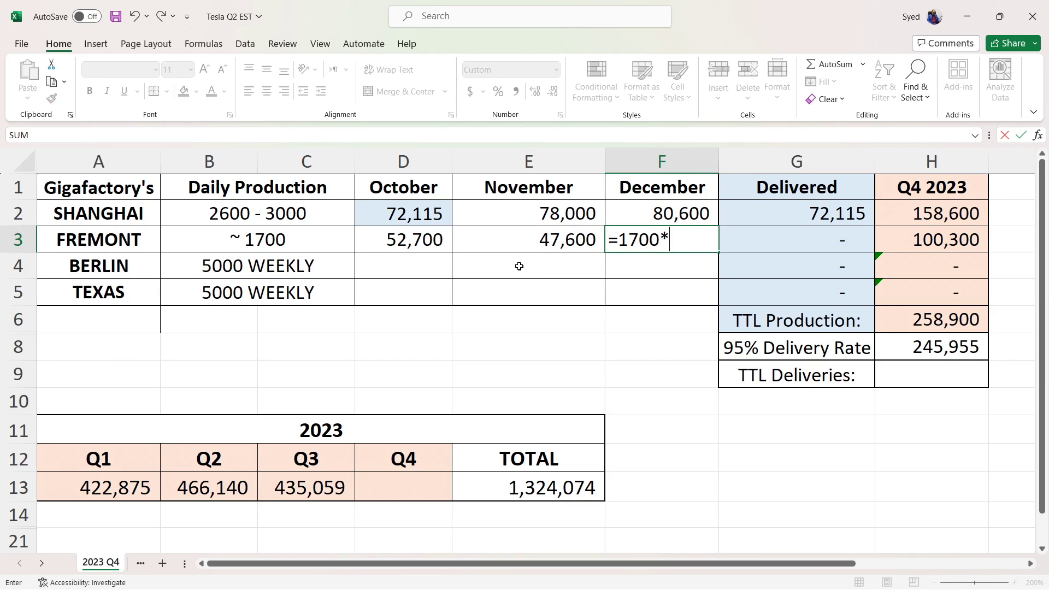
pyautogui.write('30')
pyautogui.press('Return')
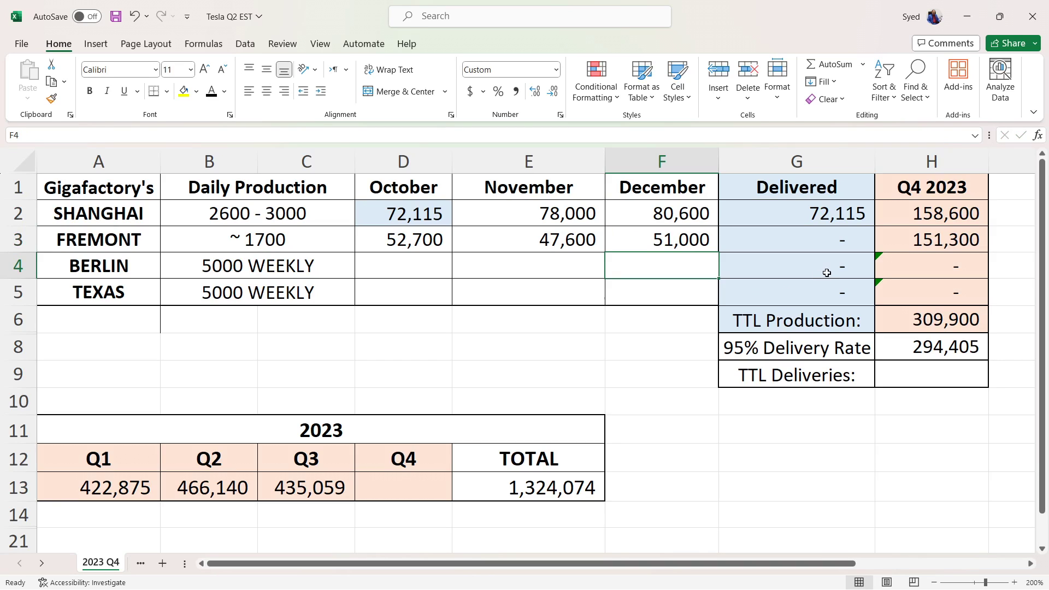
pyautogui.click(889, 247)
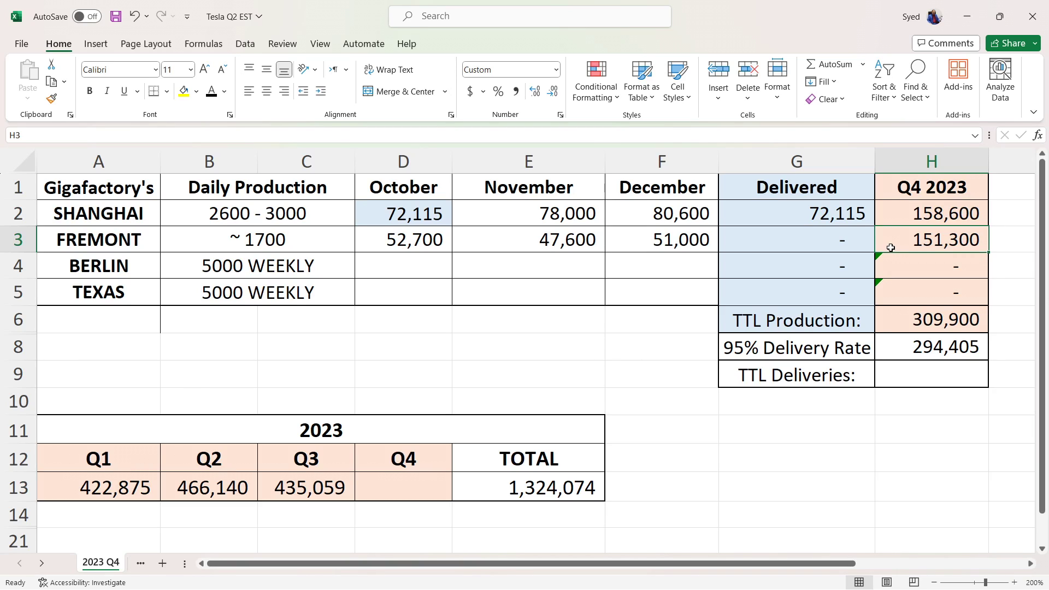
# Enter Berlin's Q4 production as =750*31, =800*30 and =850*30 (23,250, 24,000, 25,500), totalling 72,750.
pyautogui.click(446, 276)
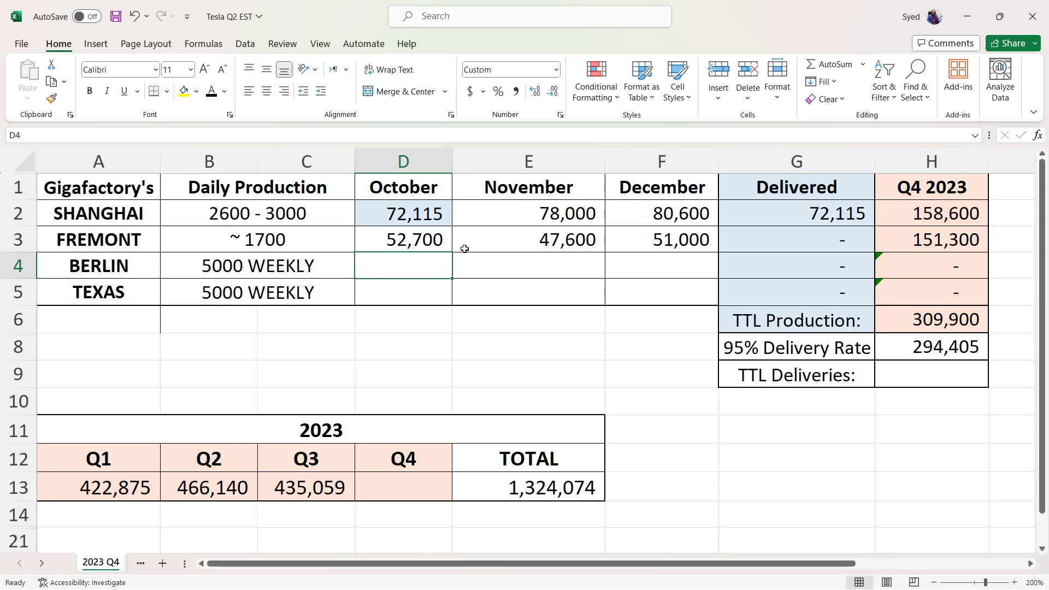
pyautogui.write('=750*31')
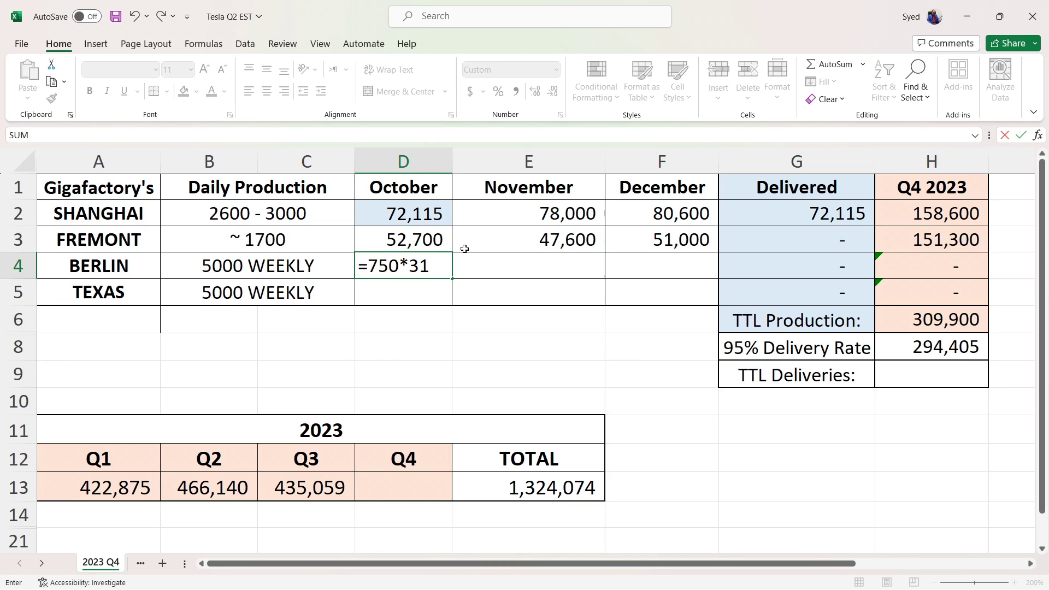
pyautogui.press('Tab')
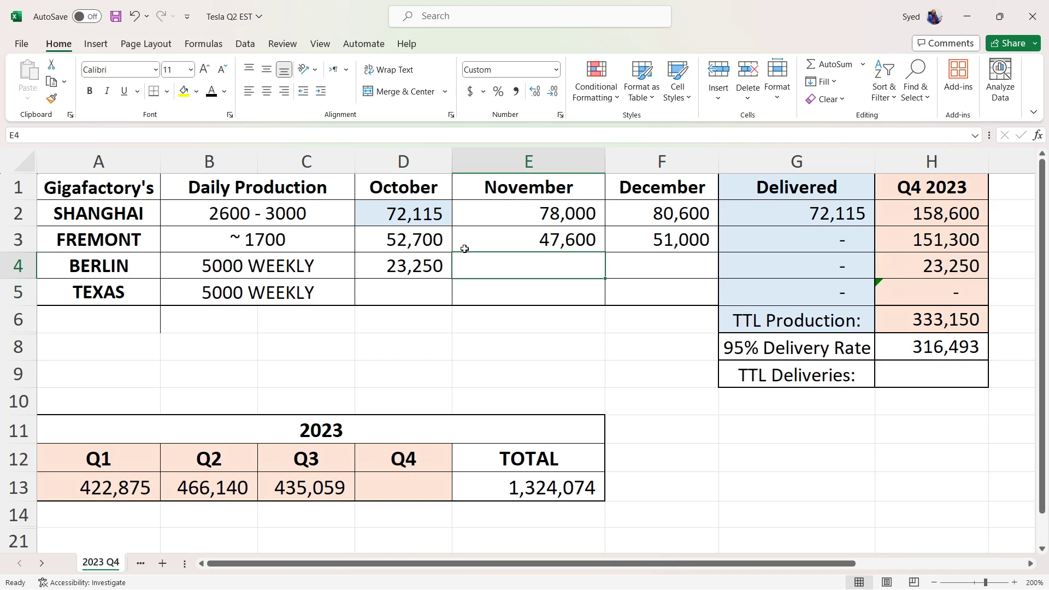
pyautogui.write('=')
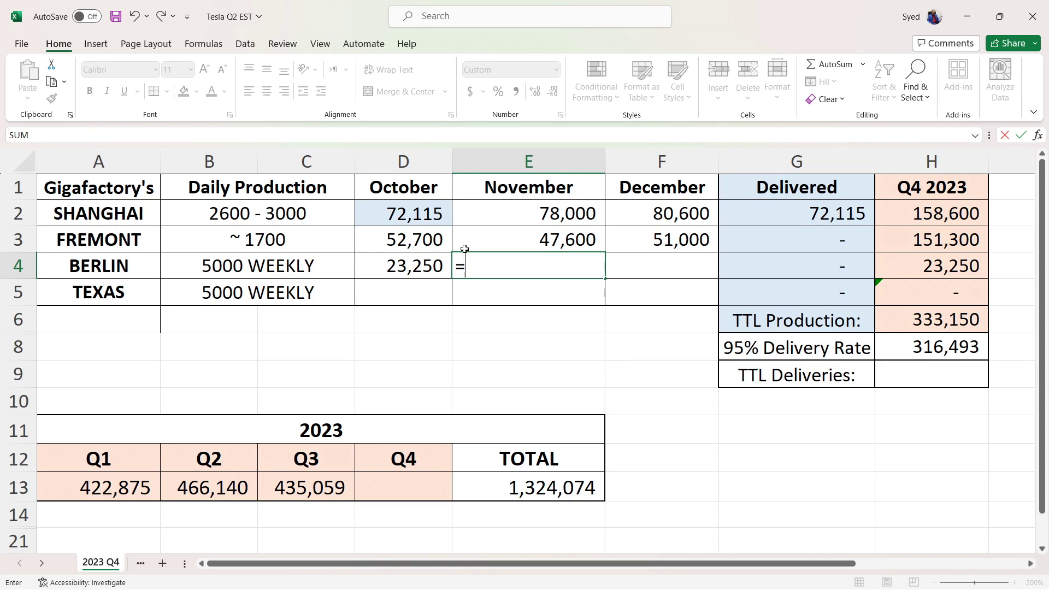
pyautogui.write('80')
pyautogui.write('30')
pyautogui.press('Return')
pyautogui.press('Up')
pyautogui.press('Right')
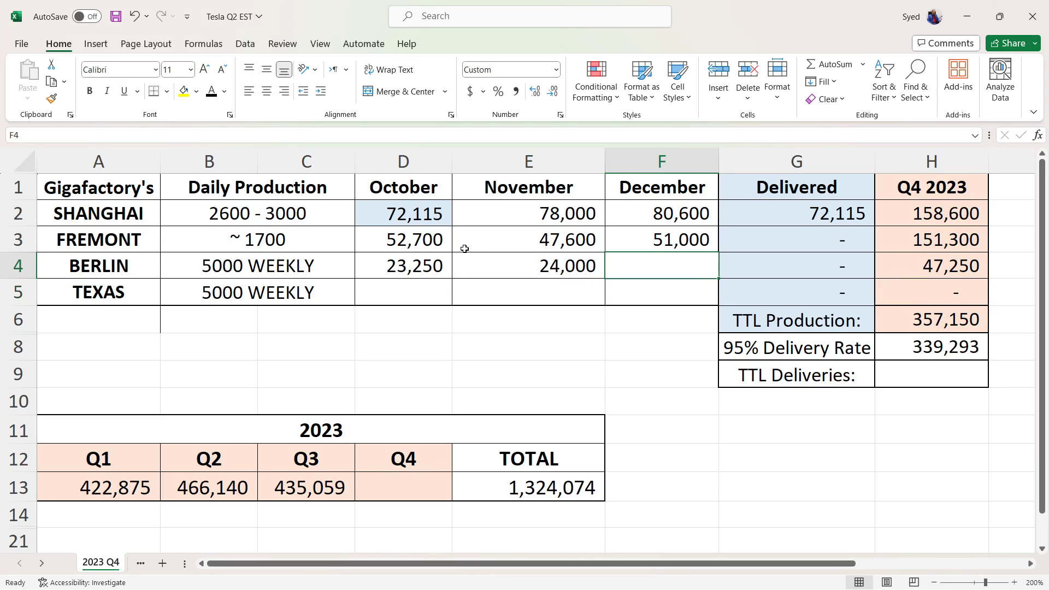
pyautogui.write('=')
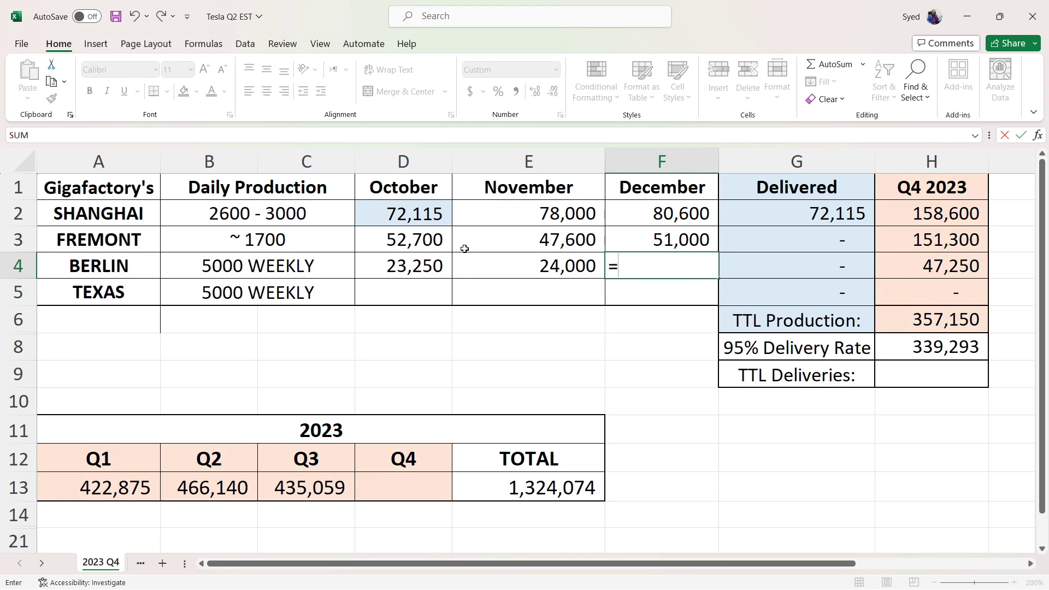
pyautogui.write('850')
pyautogui.write('*30')
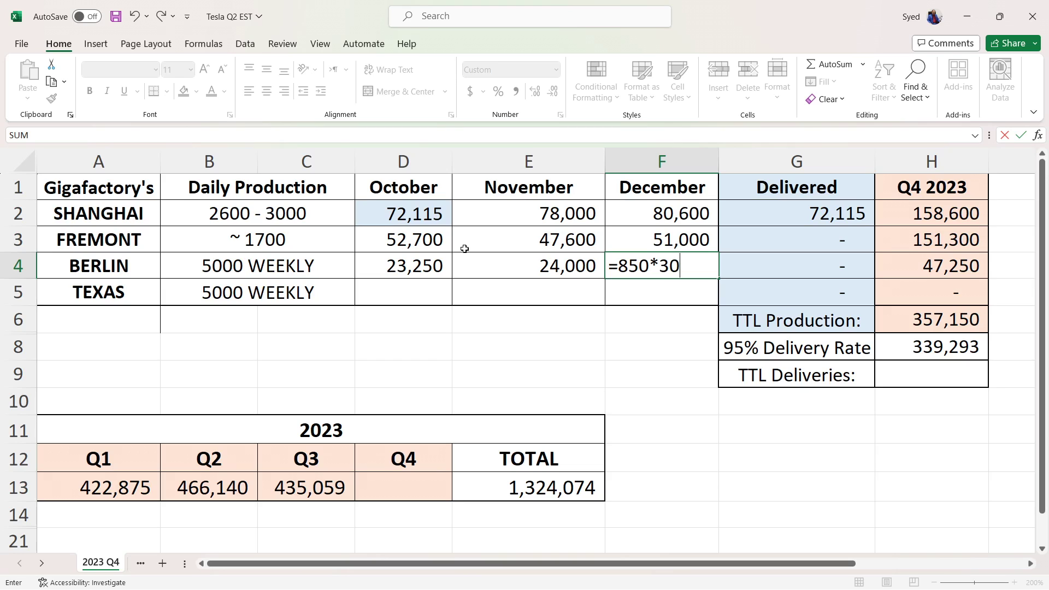
pyautogui.press('Return')
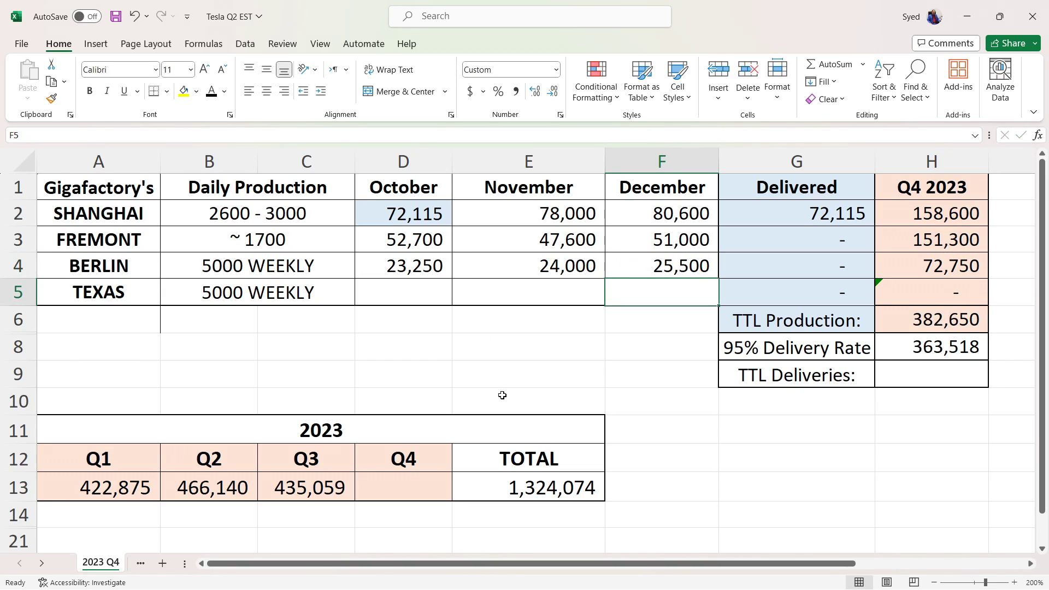
pyautogui.click(904, 272)
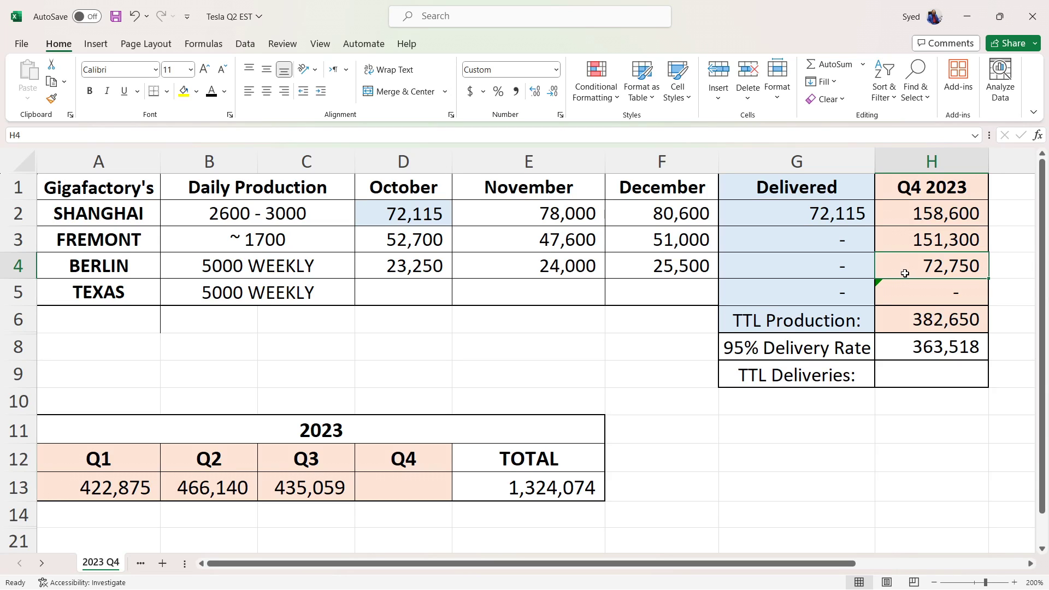
# Enter Texas's October, November and December production as =750*31, =800*28 and =850*30.
pyautogui.click(445, 296)
pyautogui.write('=')
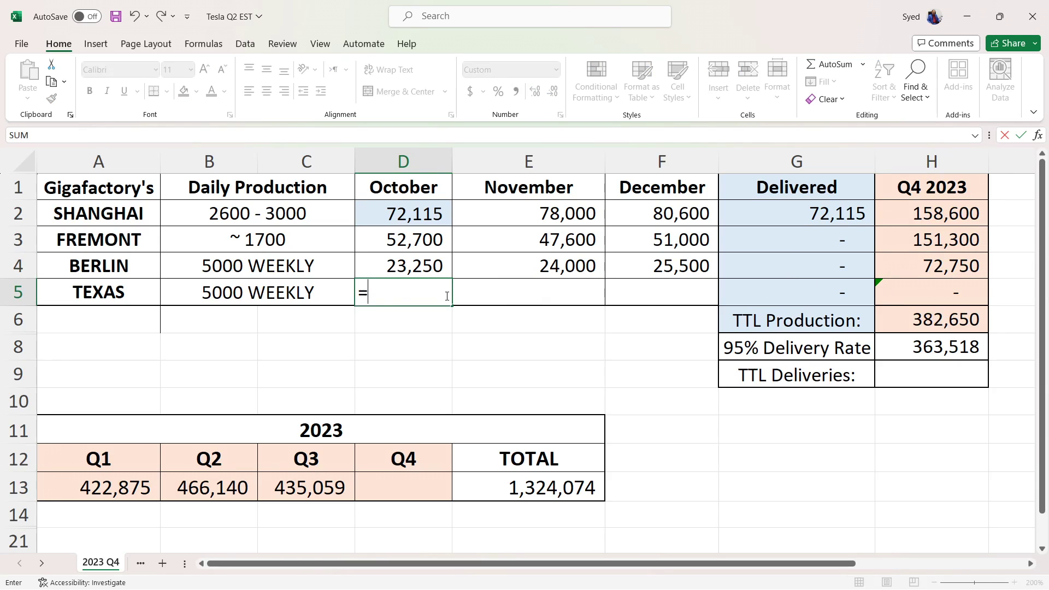
pyautogui.write('750*31')
pyautogui.press('Return')
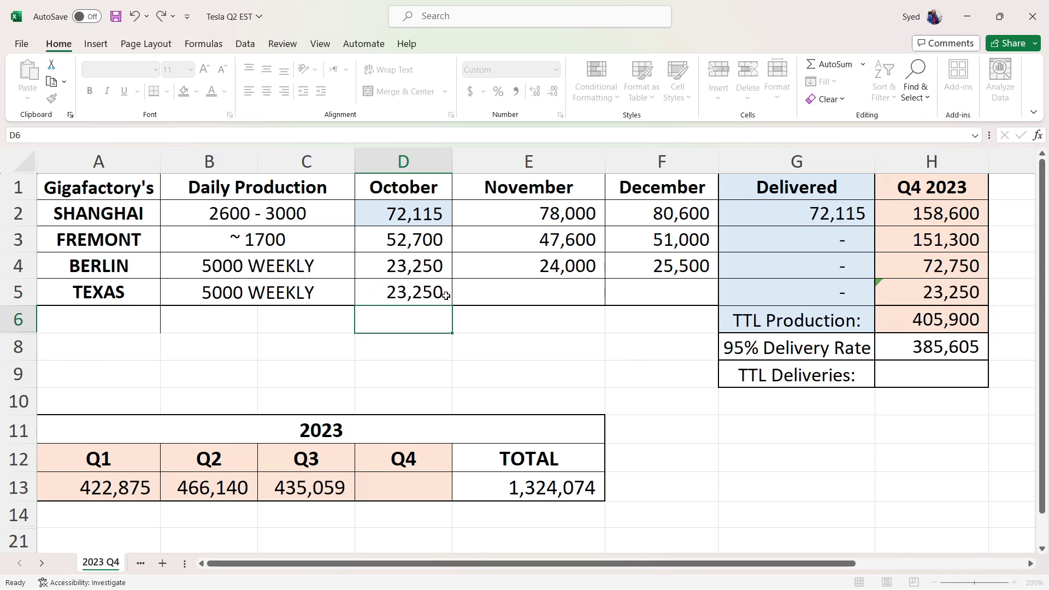
pyautogui.press('Up')
pyautogui.press('Right')
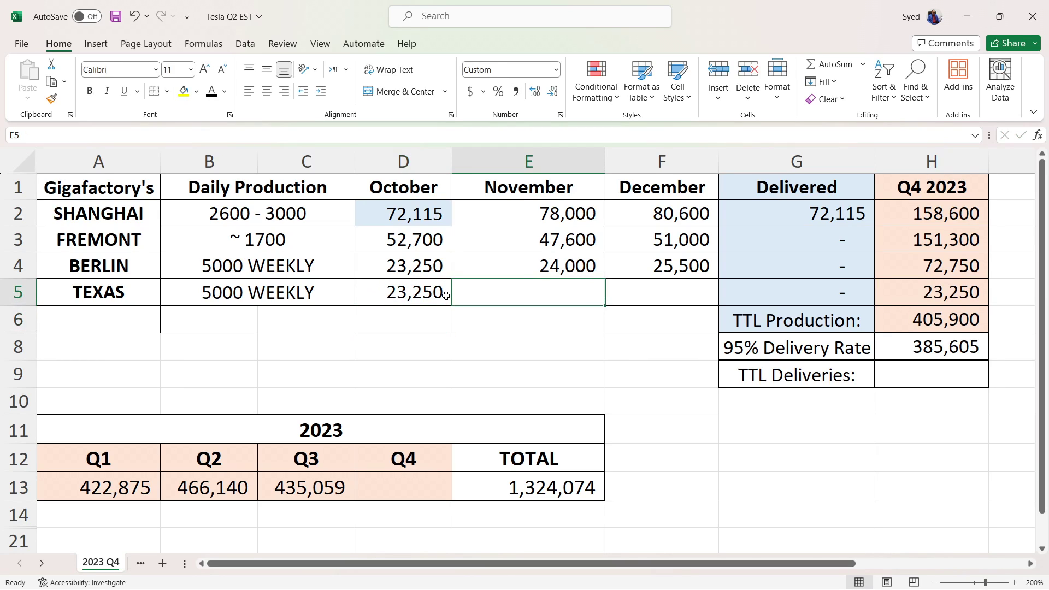
pyautogui.write('=800')
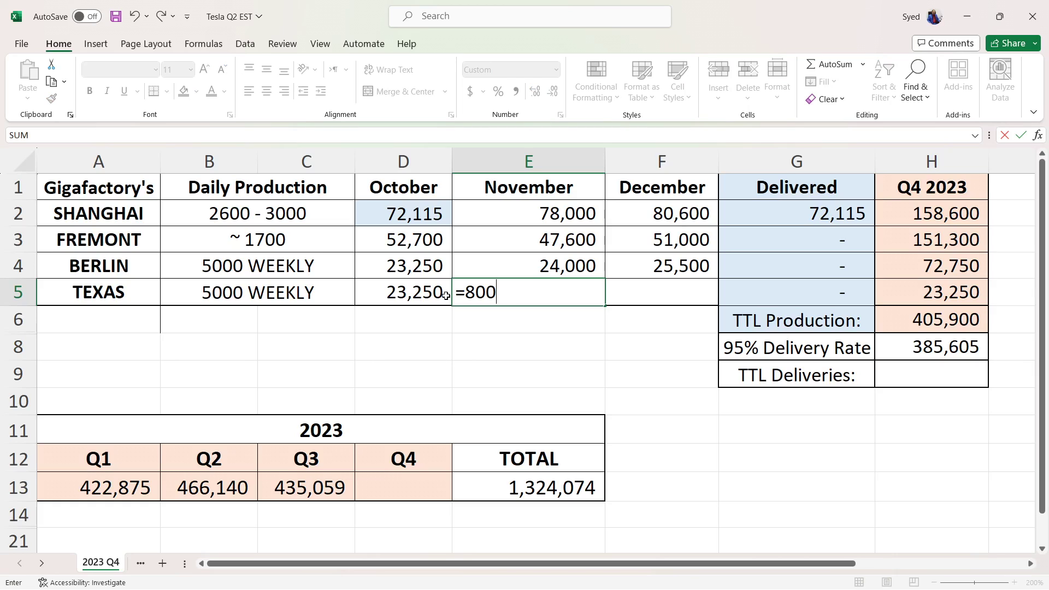
pyautogui.write('*28')
pyautogui.press('Return')
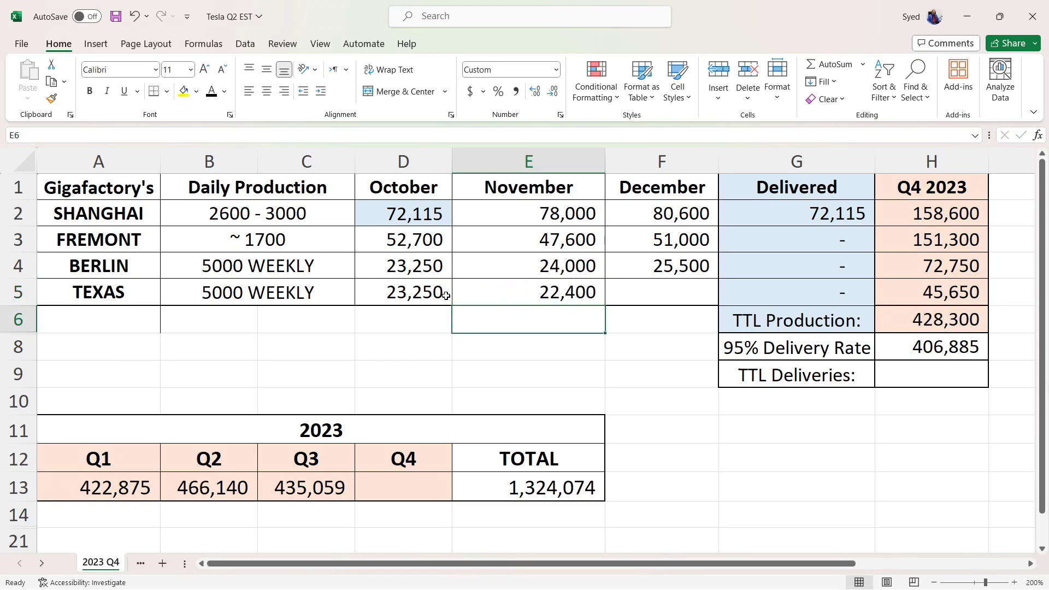
pyautogui.press('Up')
pyautogui.press('Right')
pyautogui.write('=8')
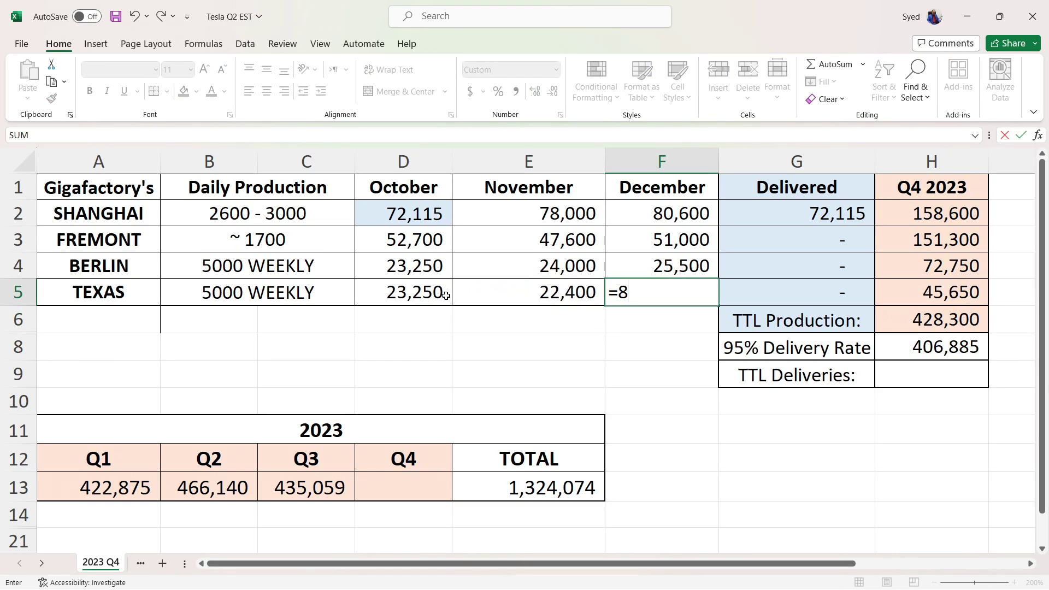
pyautogui.write('50*30')
pyautogui.press('Return')
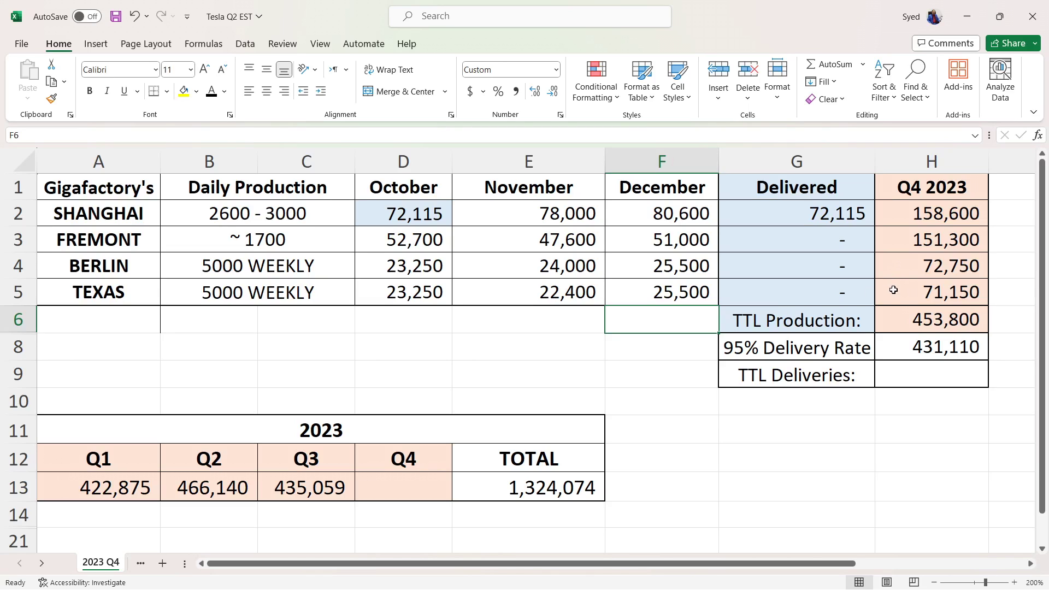
# Make the TTL Deliveries cell's font black so its 503,225 value shows.
pyautogui.click(894, 322)
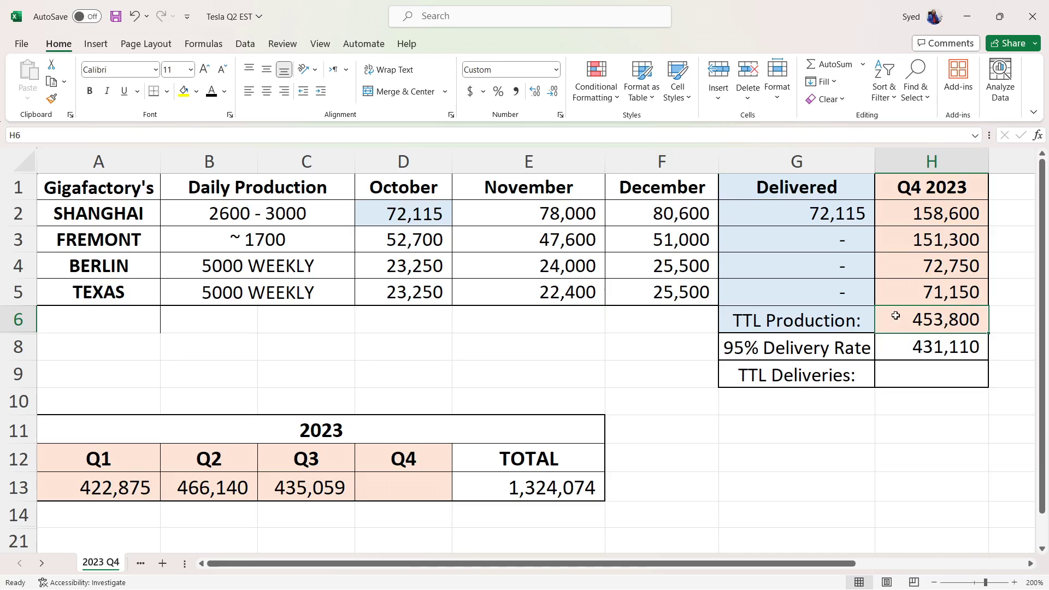
pyautogui.click(896, 344)
pyautogui.click(899, 311)
pyautogui.click(897, 350)
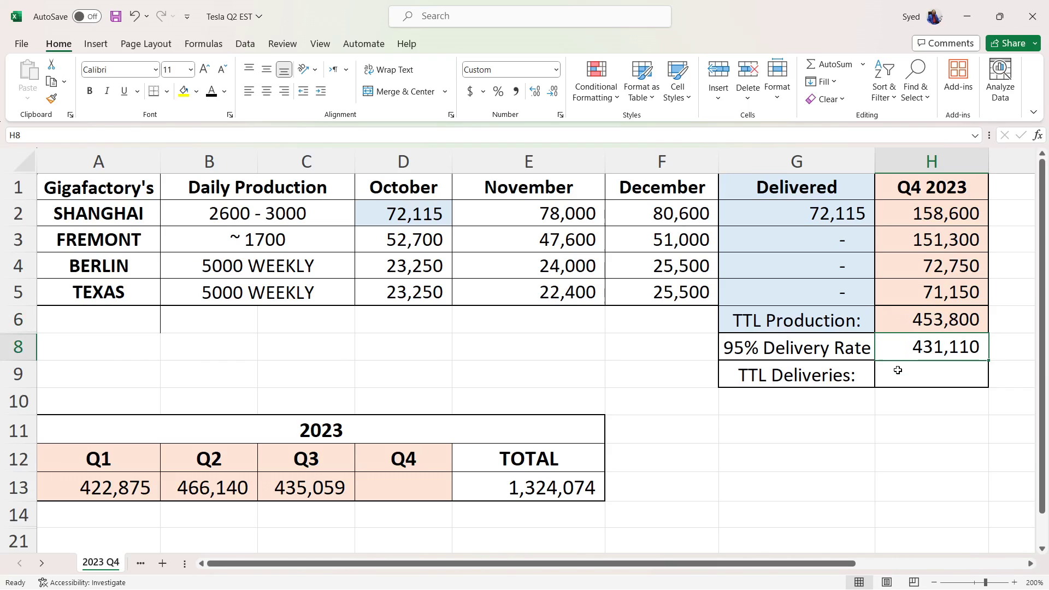
pyautogui.click(897, 370)
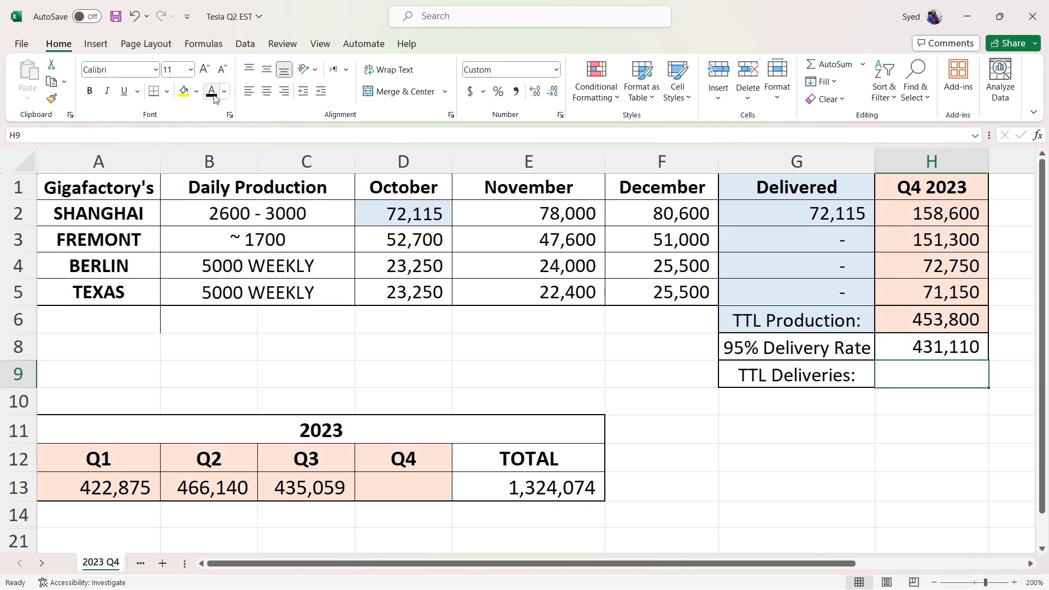
pyautogui.click(214, 99)
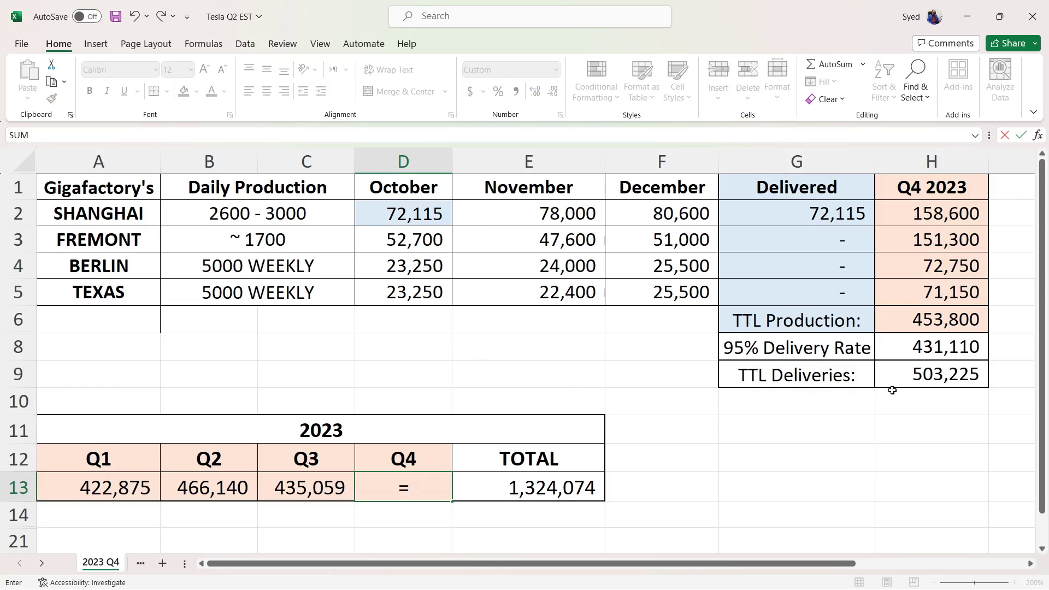
pyautogui.click(906, 374)
# Commit the 2023 Q4 deliveries formula from TTL Deliveries, raising the yearly total to 1,827,299.
pyautogui.press('Return')
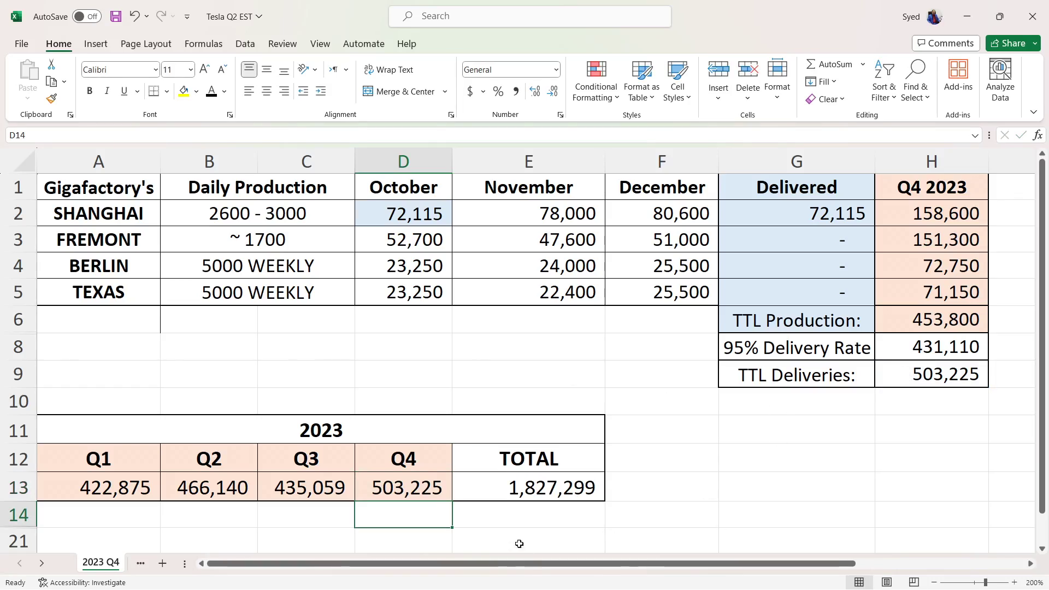
pyautogui.click(491, 497)
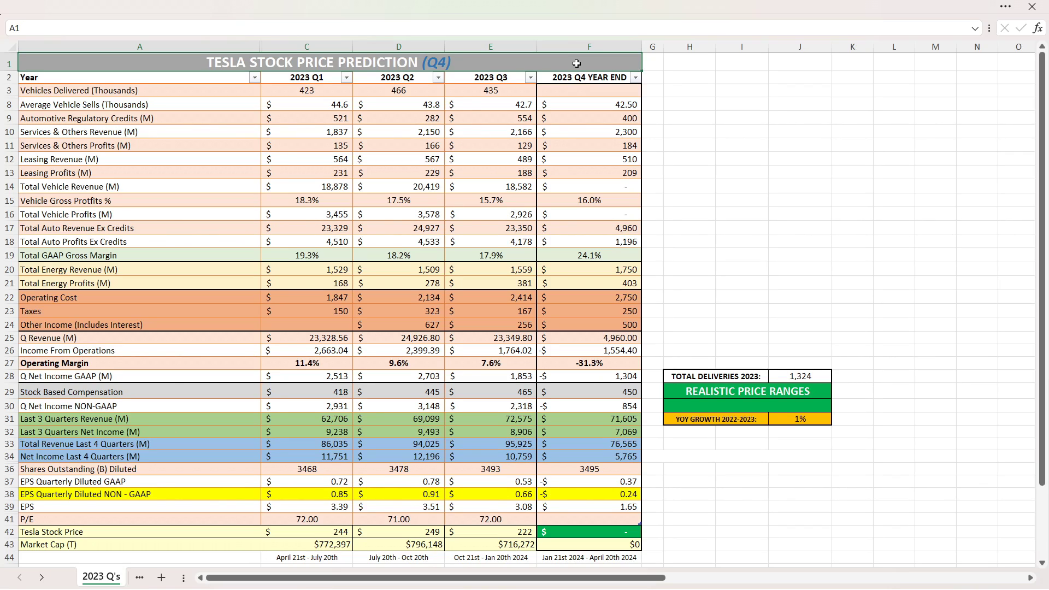
pyautogui.click(323, 103)
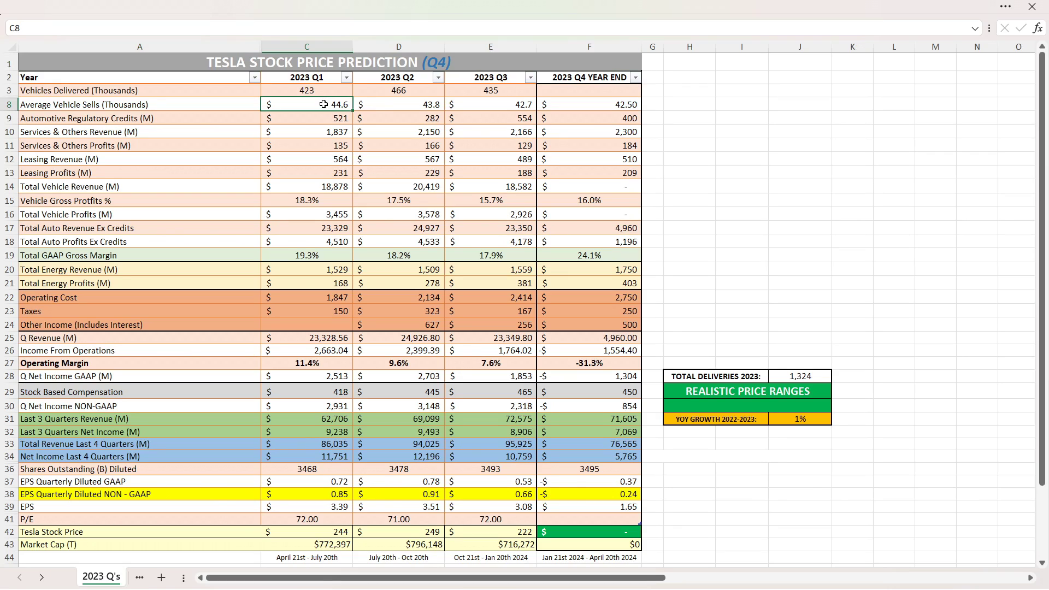
pyautogui.moveTo(323, 104); pyautogui.dragTo(549, 104)
pyautogui.click(567, 103)
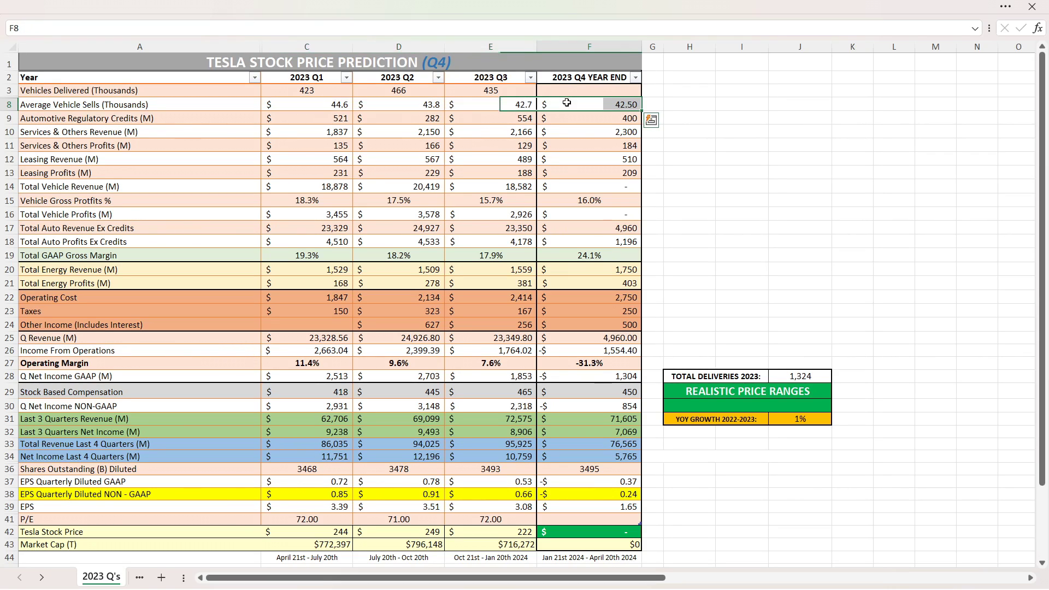
pyautogui.click(567, 103)
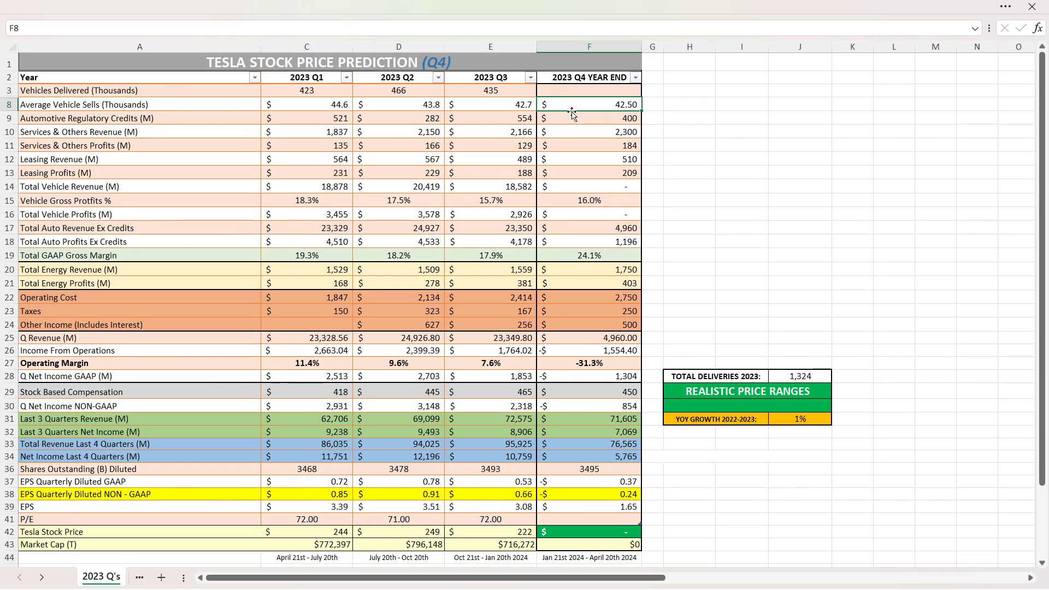
pyautogui.click(340, 202)
pyautogui.moveTo(339, 202); pyautogui.dragTo(460, 201)
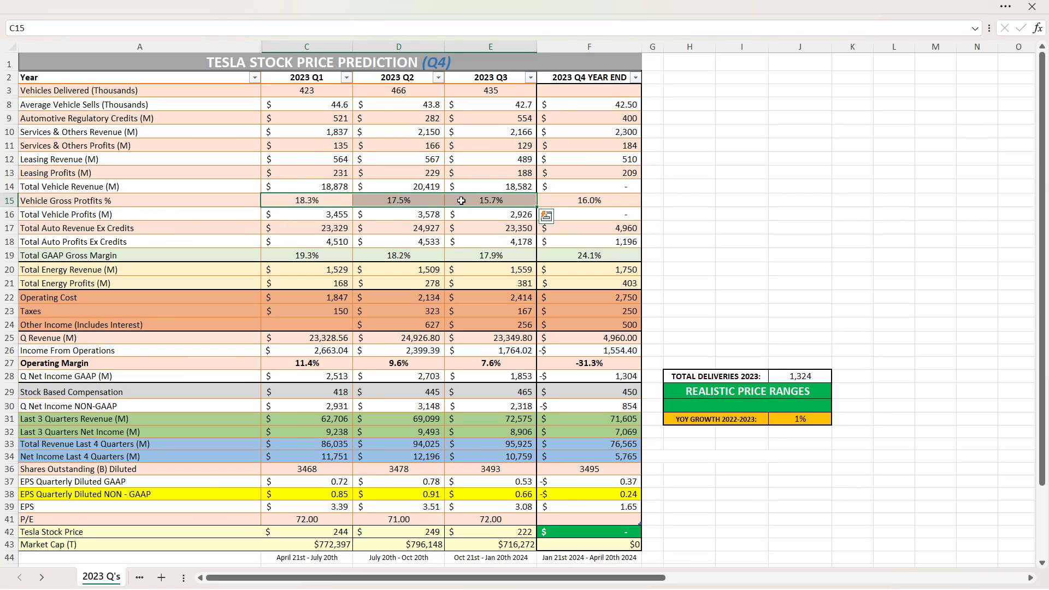
pyautogui.click(514, 201)
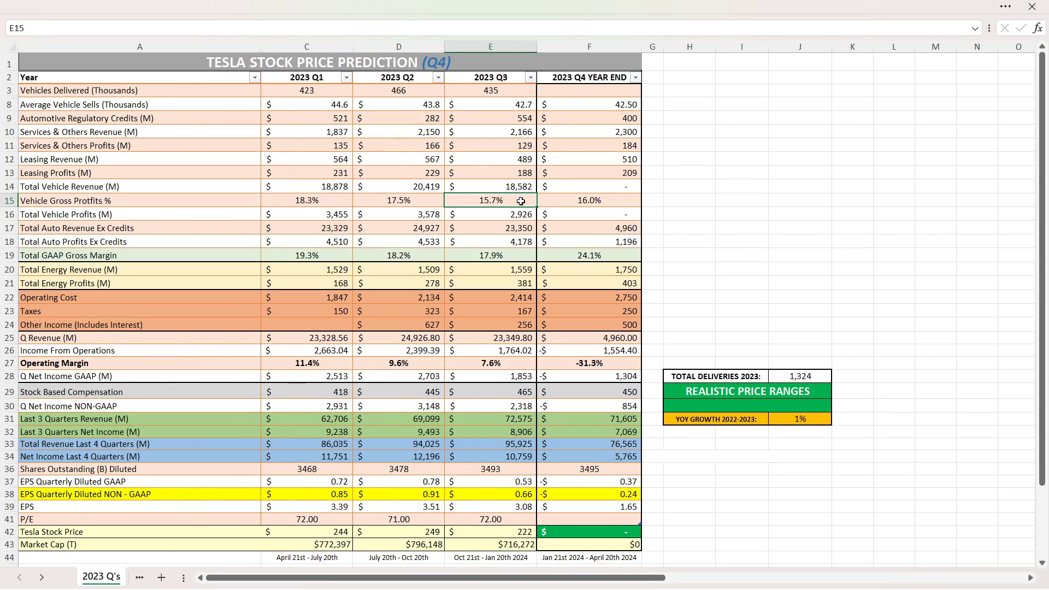
pyautogui.click(549, 202)
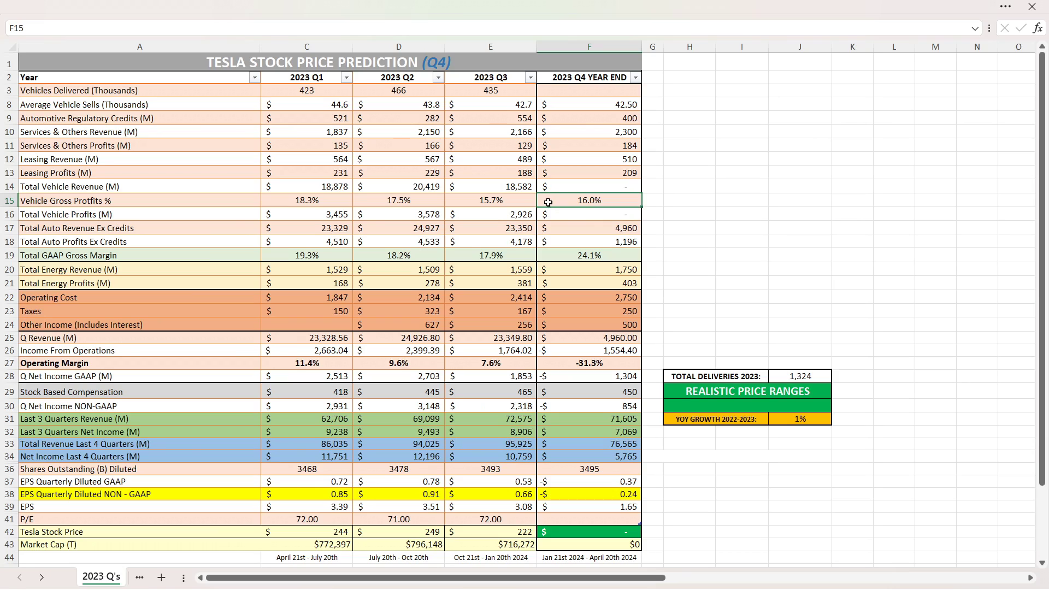
pyautogui.moveTo(556, 268); pyautogui.dragTo(560, 284)
pyautogui.click(567, 270)
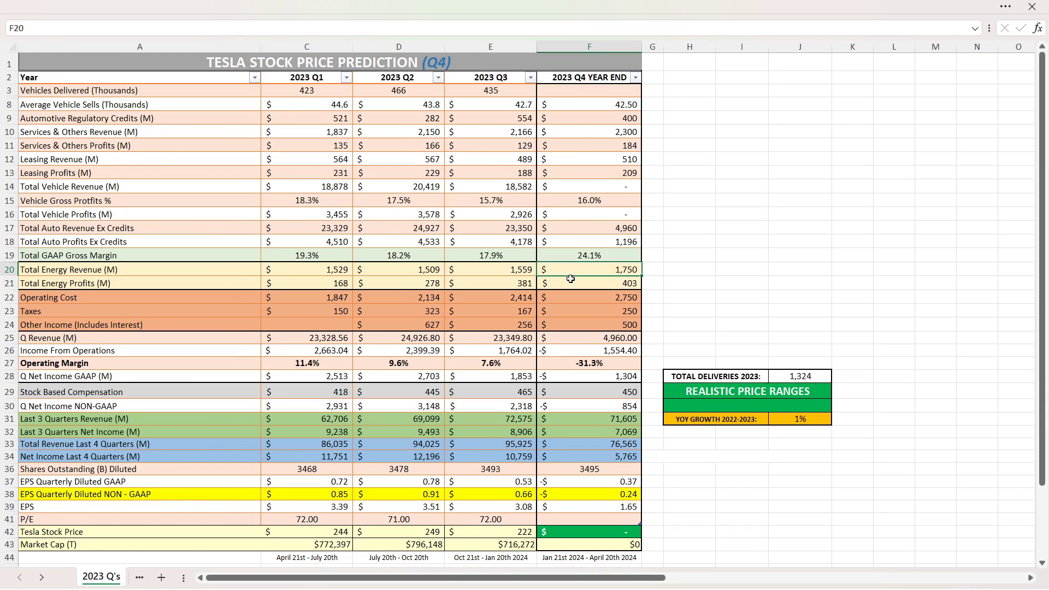
pyautogui.click(570, 280)
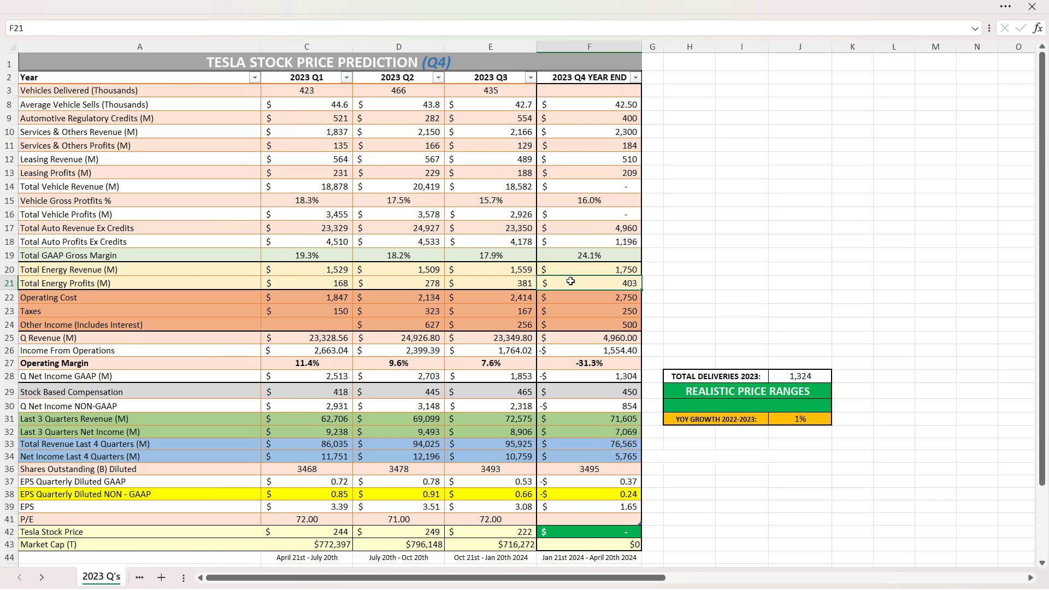
pyautogui.click(511, 286)
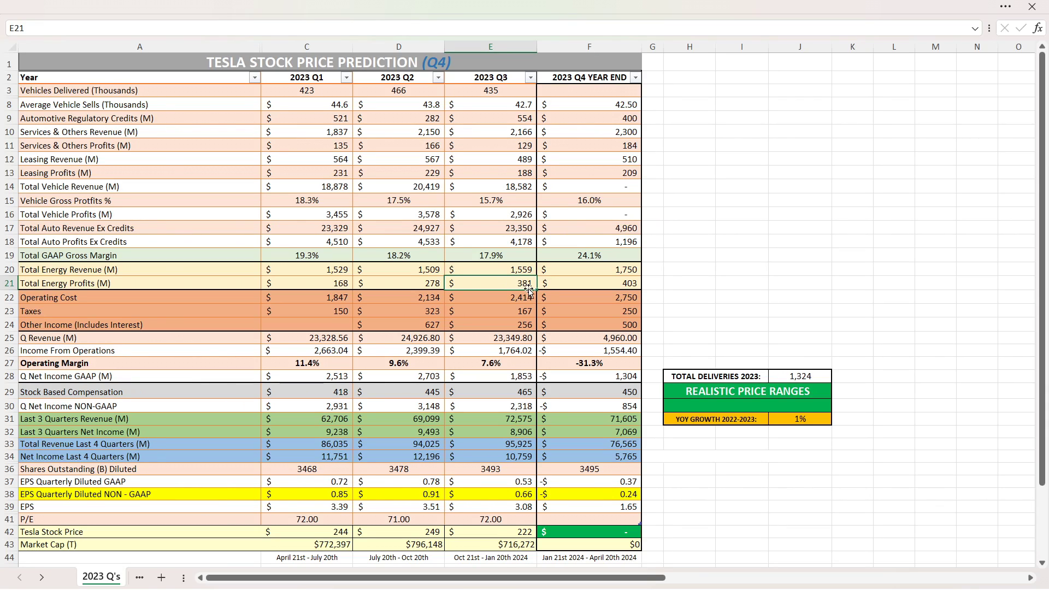
pyautogui.click(563, 300)
pyautogui.click(575, 310)
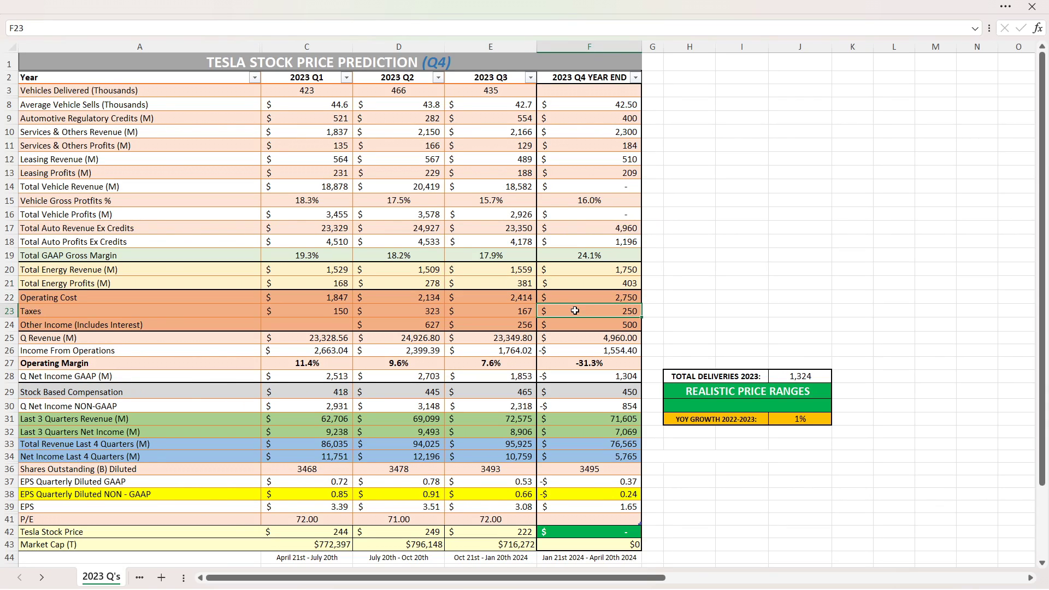
pyautogui.click(576, 324)
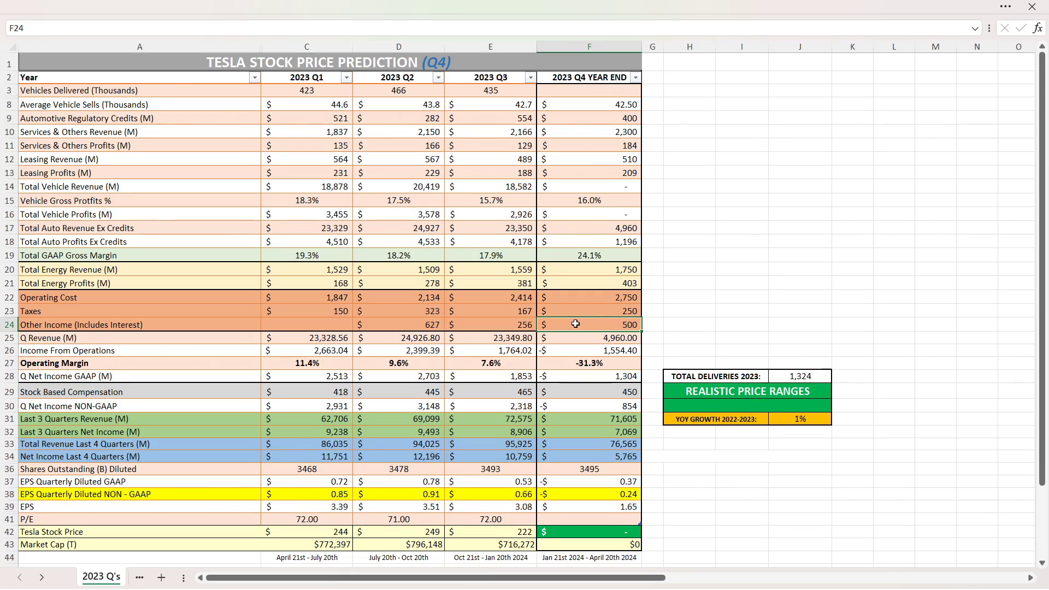
pyautogui.click(582, 394)
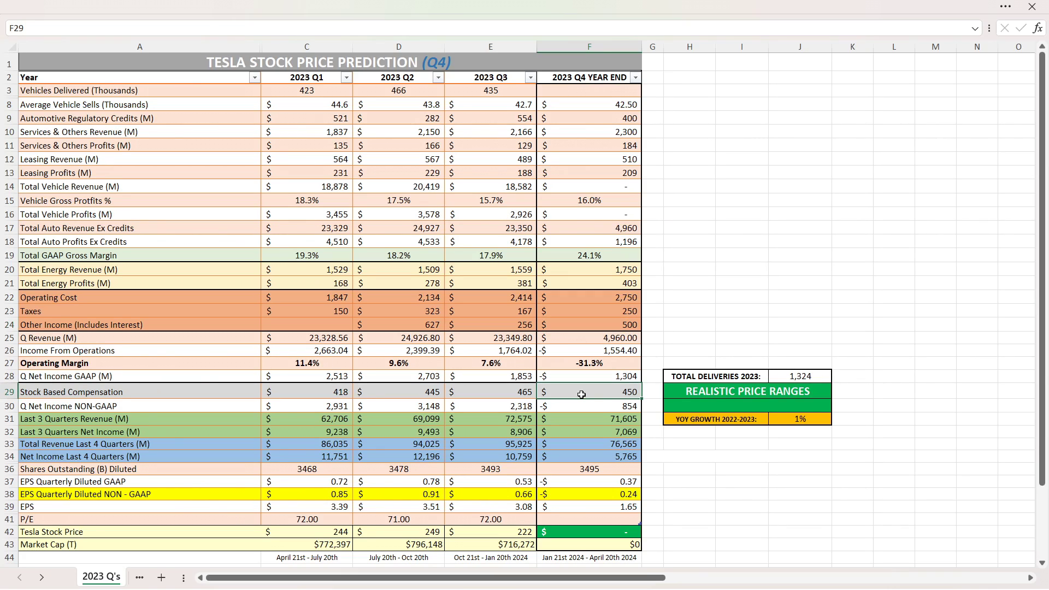
pyautogui.click(568, 471)
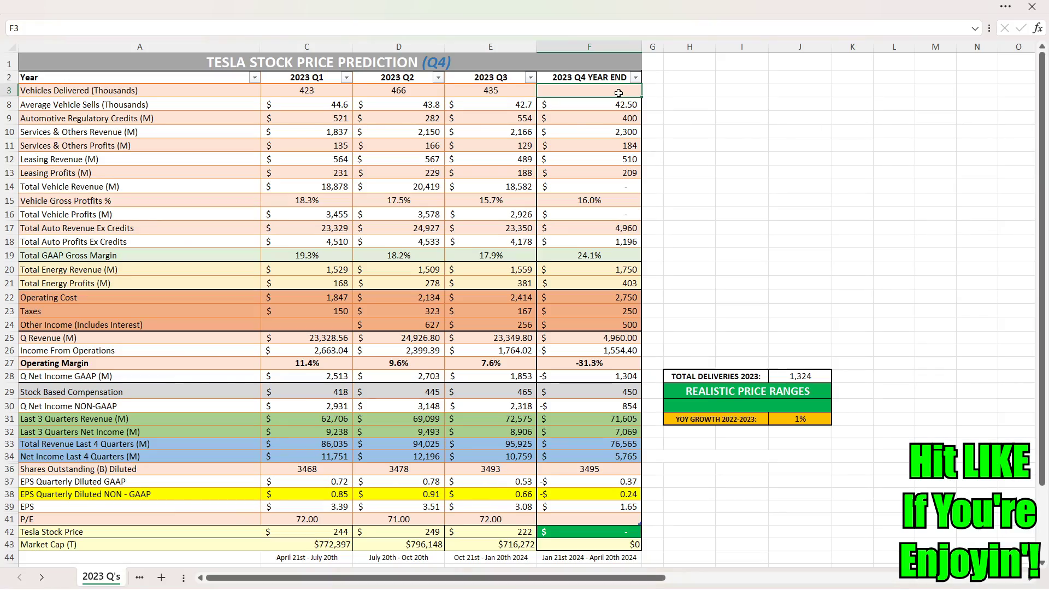
pyautogui.write('503.225')
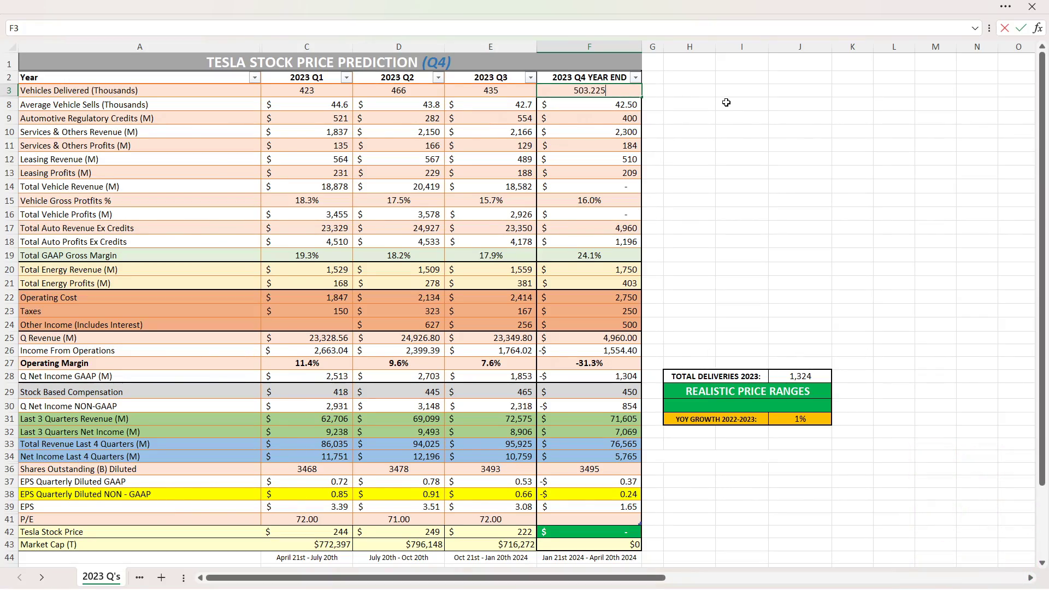
pyautogui.press('Return')
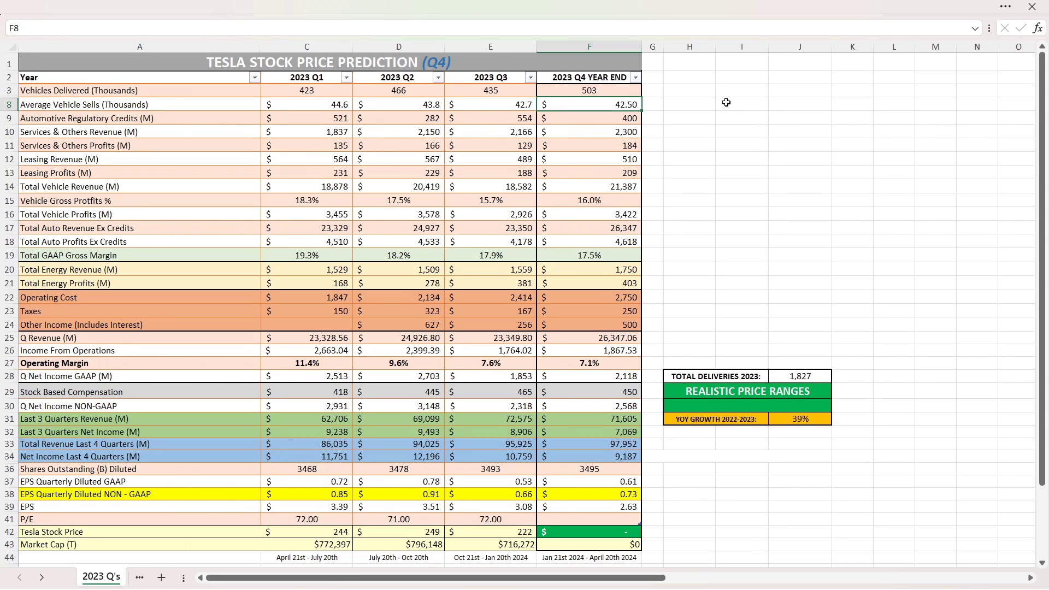
pyautogui.click(603, 183)
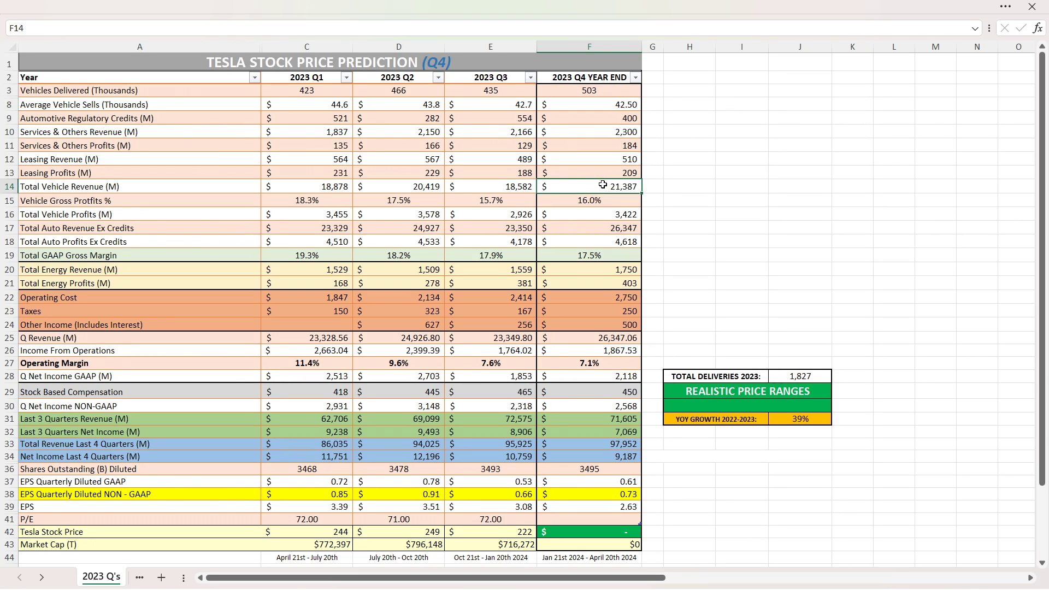
pyautogui.moveTo(495, 187); pyautogui.dragTo(333, 187)
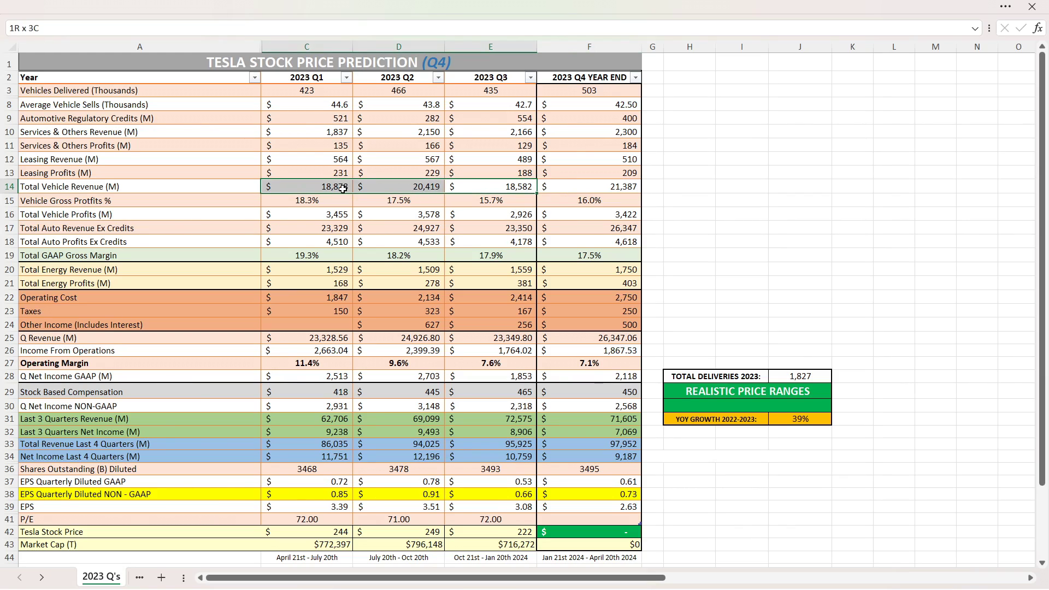
pyautogui.click(572, 189)
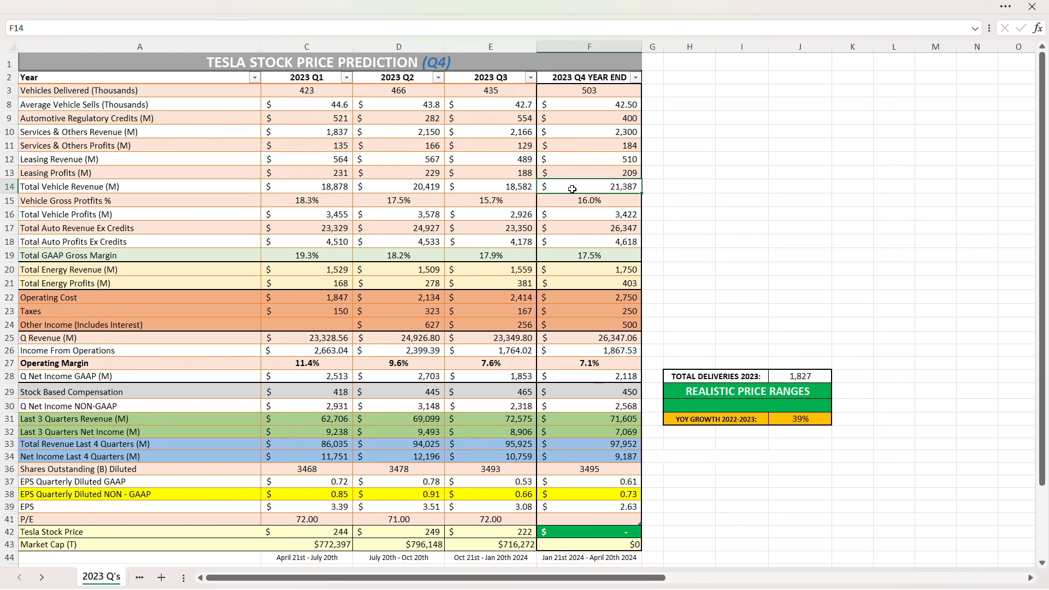
pyautogui.click(574, 218)
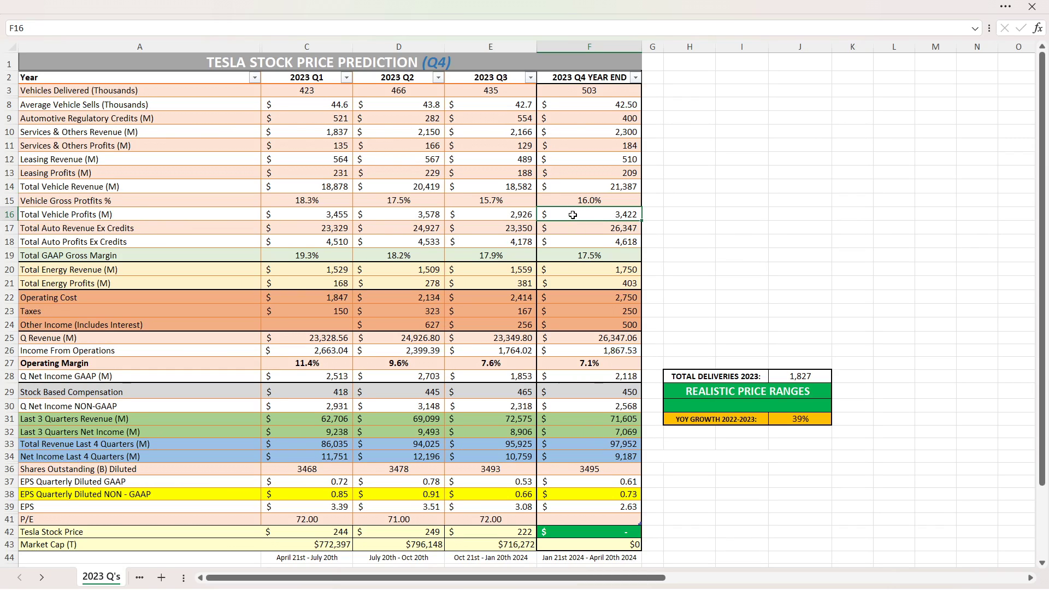
pyautogui.moveTo(573, 215); pyautogui.dragTo(308, 214)
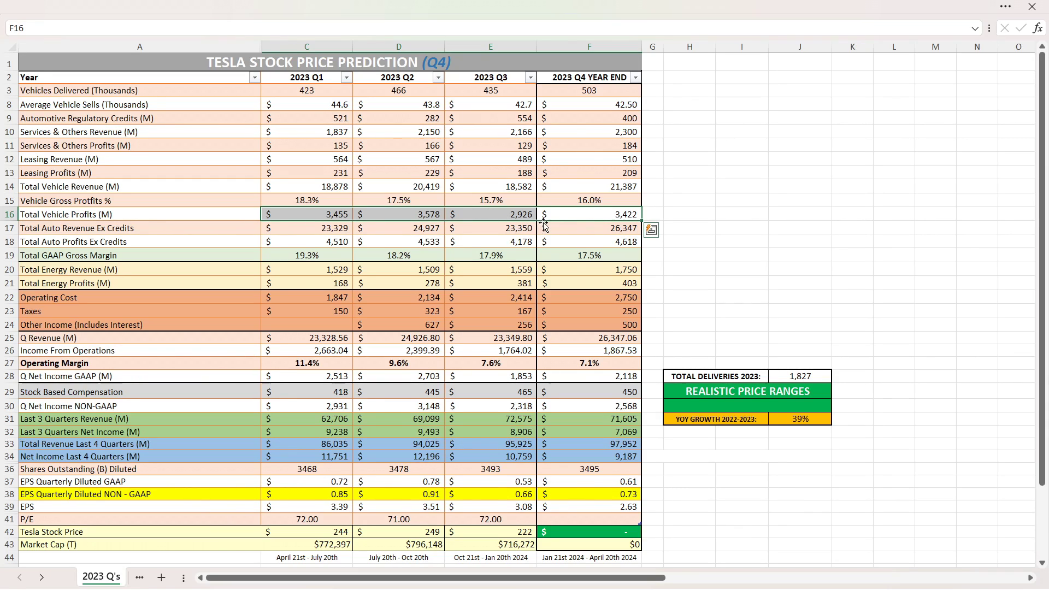
pyautogui.click(576, 211)
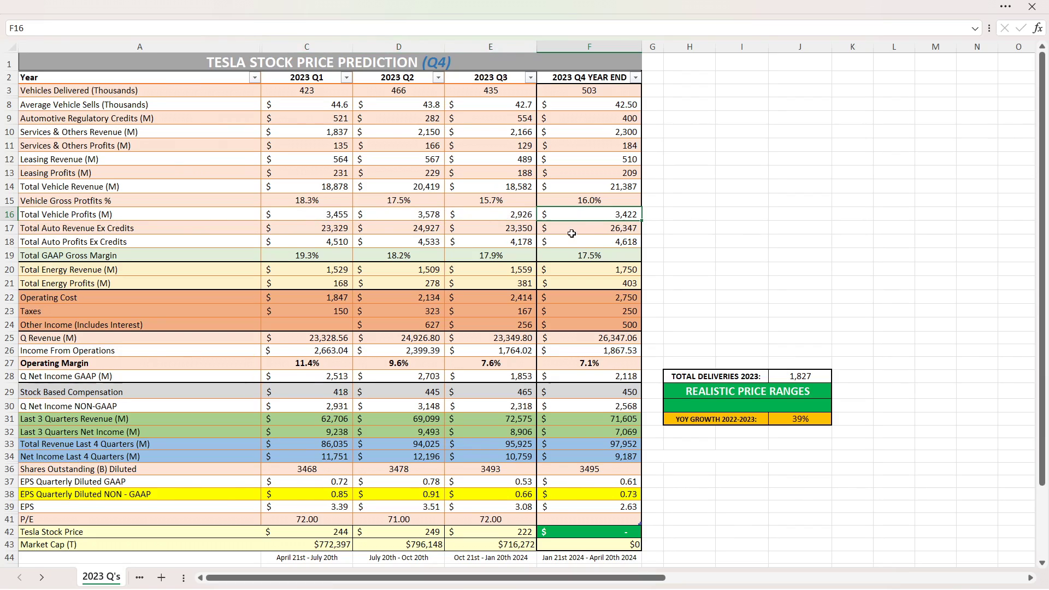
pyautogui.click(561, 255)
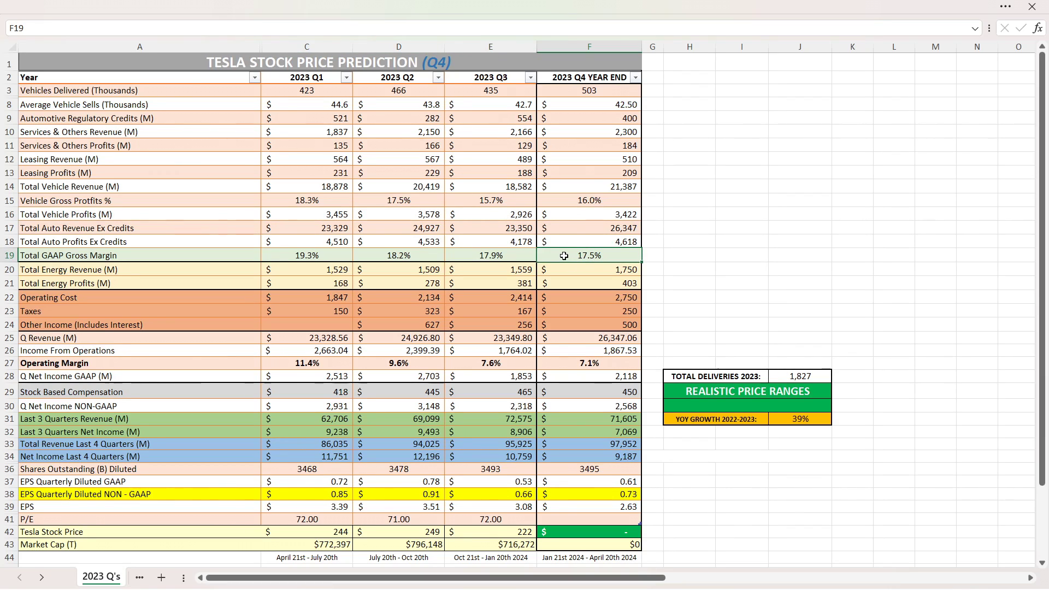
pyautogui.moveTo(564, 255); pyautogui.dragTo(519, 255)
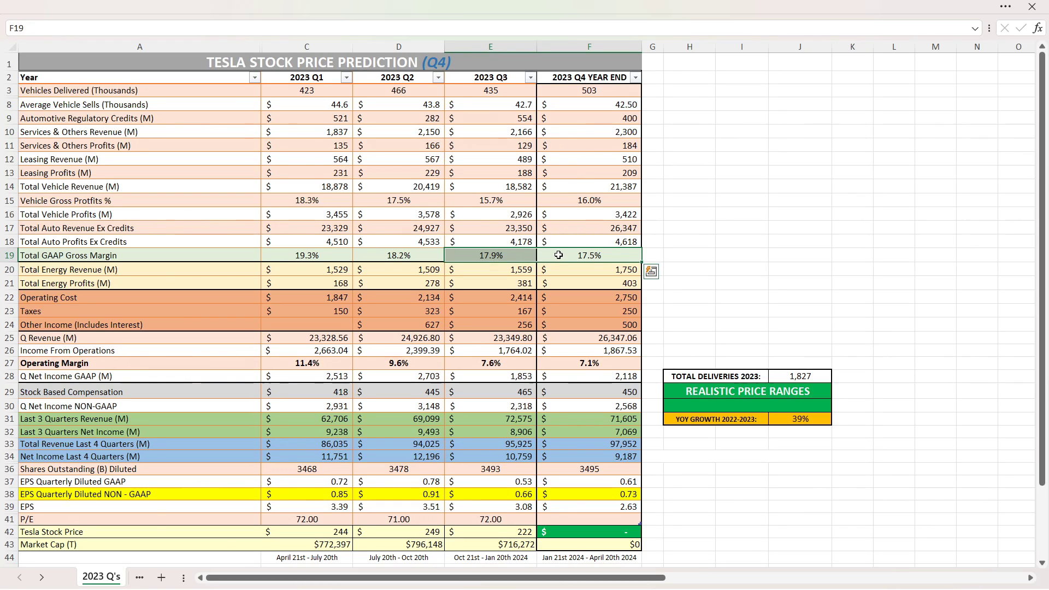
pyautogui.moveTo(566, 337); pyautogui.dragTo(328, 340)
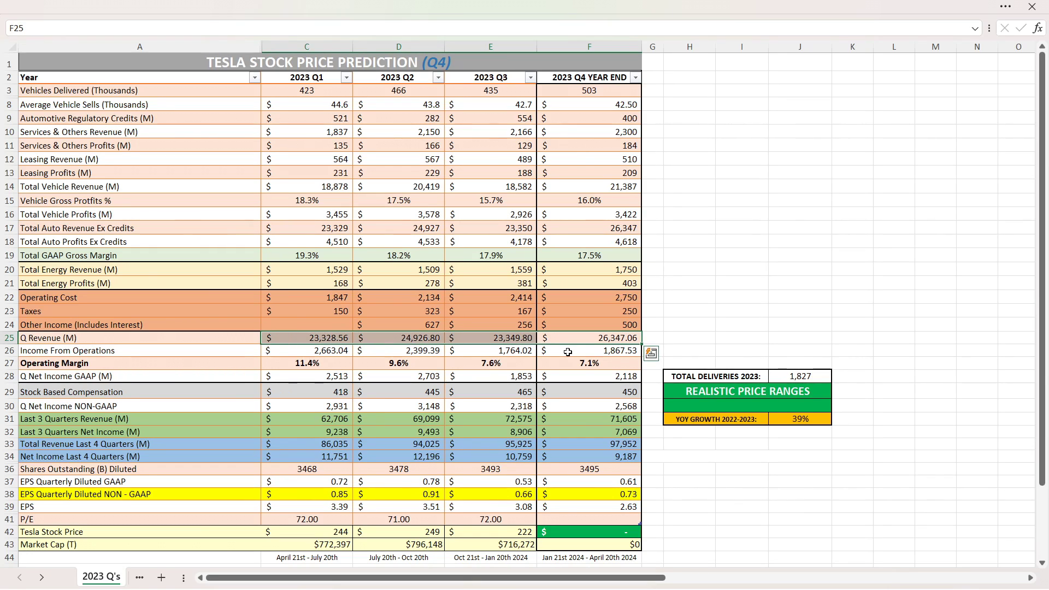
pyautogui.moveTo(567, 352); pyautogui.dragTo(330, 355)
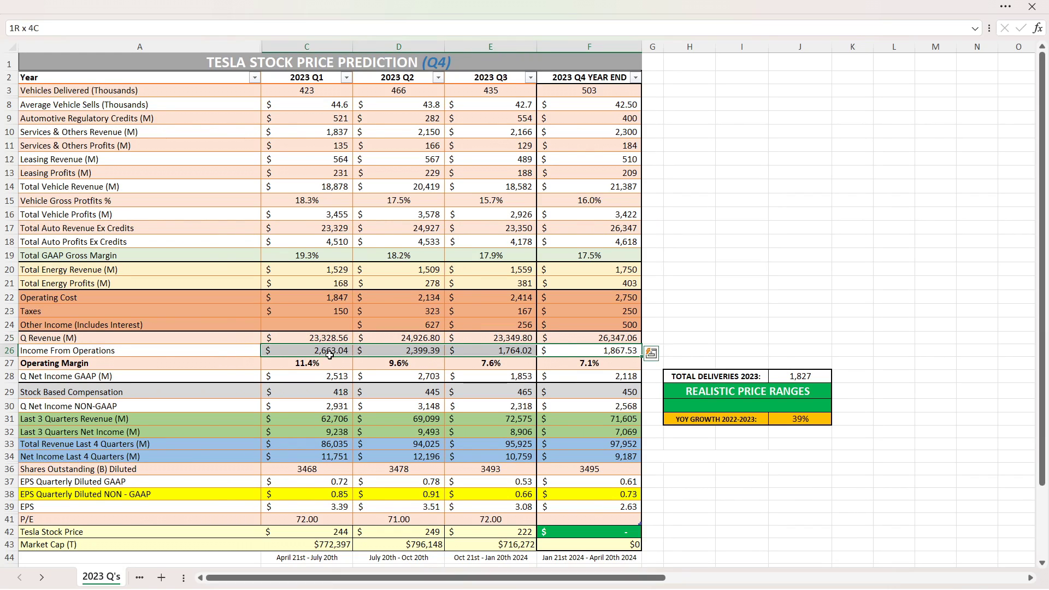
pyautogui.click(549, 362)
pyautogui.moveTo(522, 365); pyautogui.dragTo(548, 366)
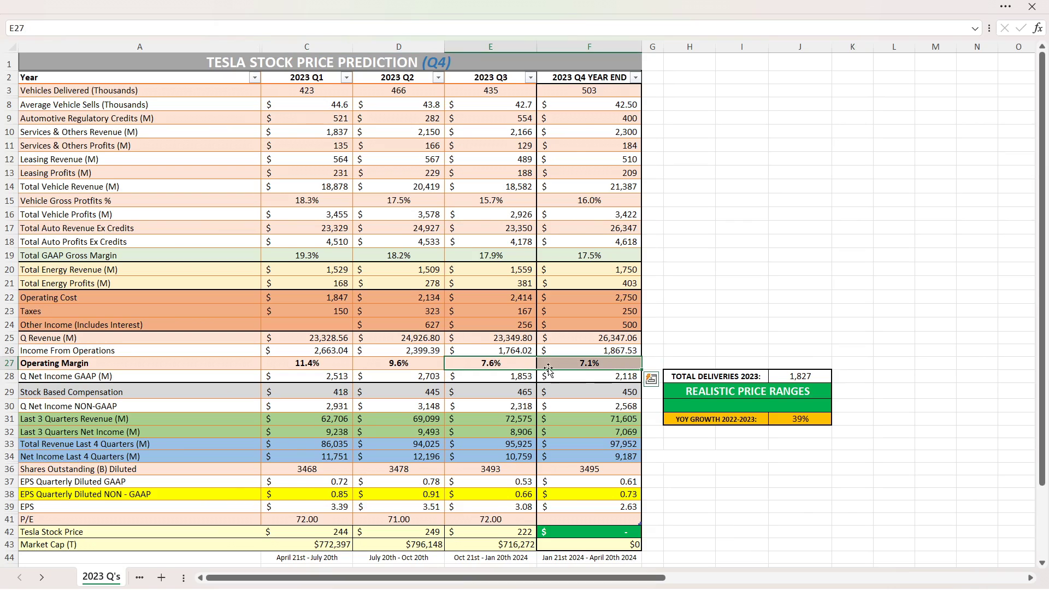
pyautogui.click(608, 364)
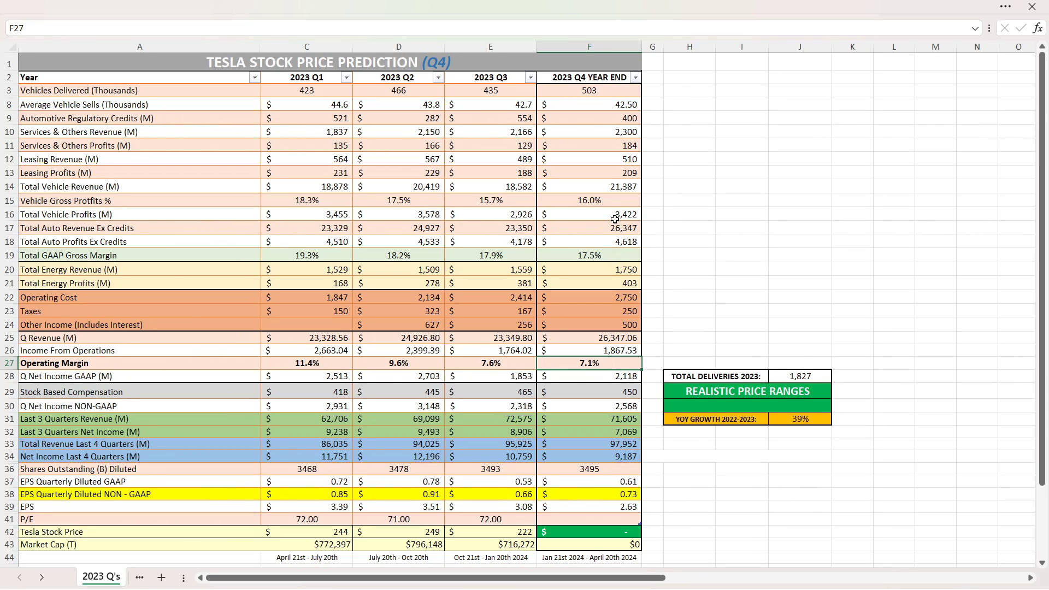
pyautogui.click(623, 91)
pyautogui.click(612, 159)
pyautogui.click(594, 378)
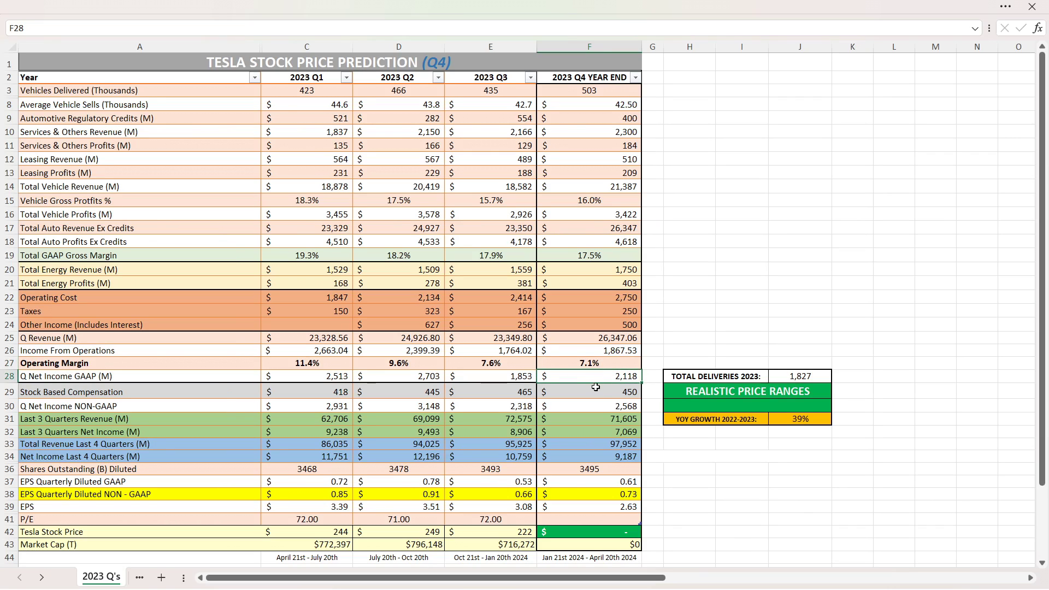
pyautogui.keyDown('ctrl'); pyautogui.click(552, 407); pyautogui.keyUp('ctrl')
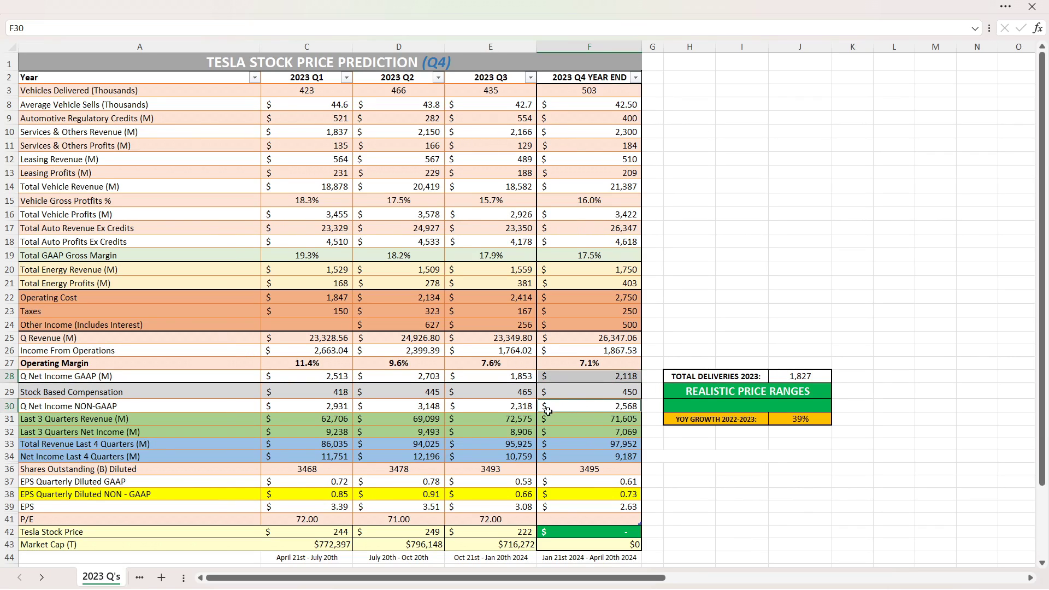
pyautogui.keyDown('ctrl'); pyautogui.click(525, 409); pyautogui.keyUp('ctrl')
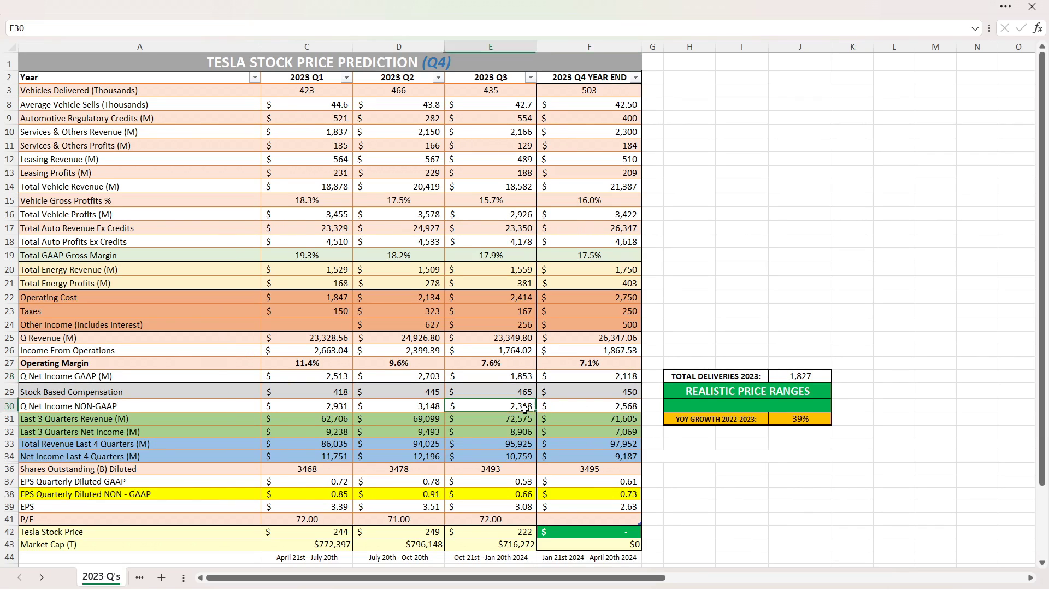
pyautogui.keyDown('ctrl'); pyautogui.click(519, 376); pyautogui.keyUp('ctrl')
pyautogui.keyDown('ctrl'); pyautogui.click(570, 374); pyautogui.keyUp('ctrl')
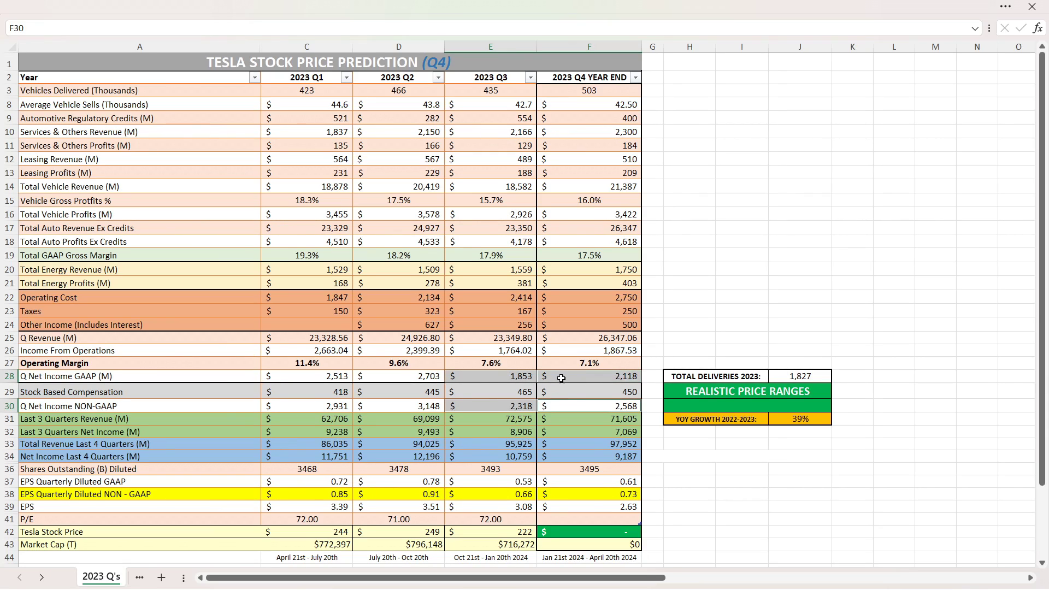
pyautogui.keyDown('shift'); pyautogui.click(534, 378); pyautogui.keyUp('shift')
pyautogui.moveTo(564, 406); pyautogui.dragTo(522, 408)
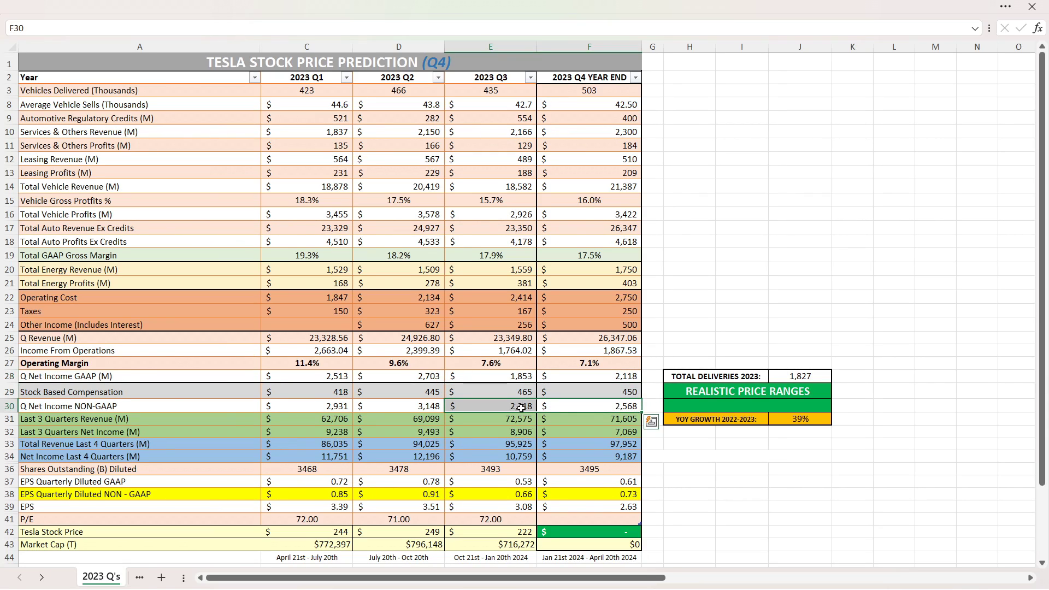
pyautogui.click(573, 393)
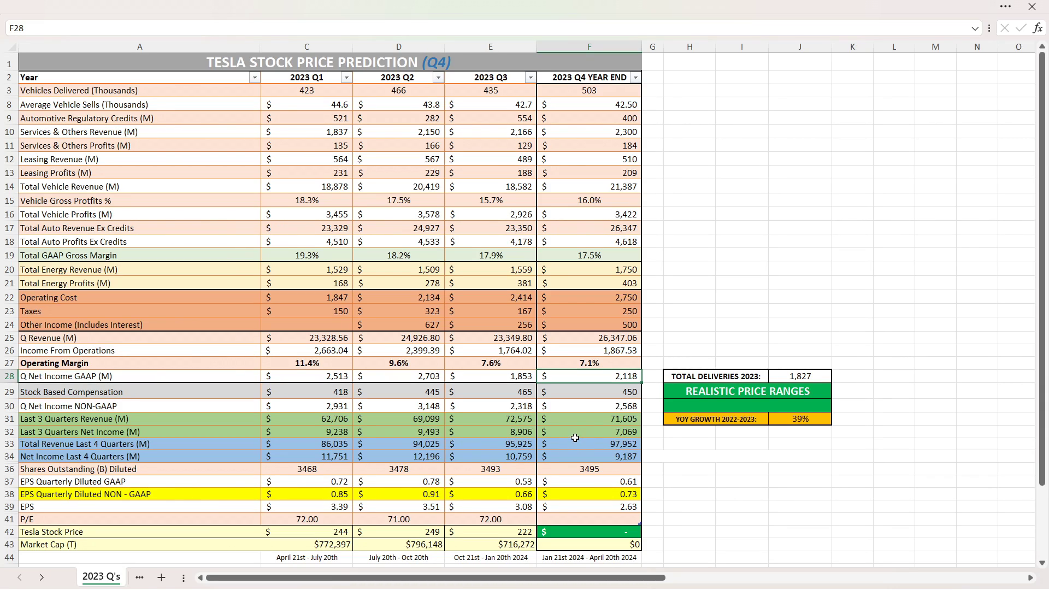
pyautogui.moveTo(575, 444); pyautogui.dragTo(577, 457)
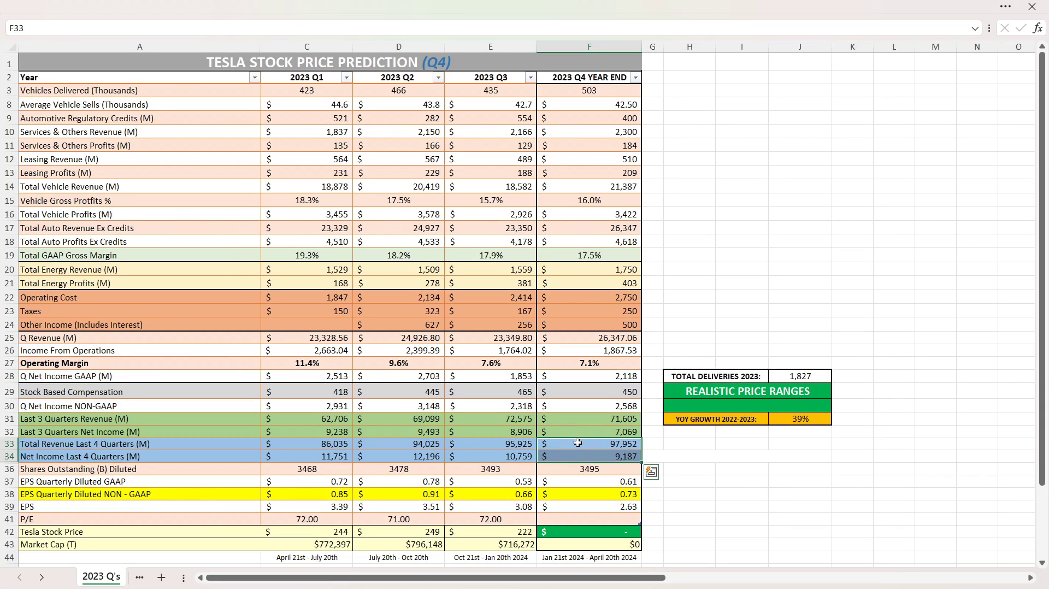
pyautogui.click(578, 443)
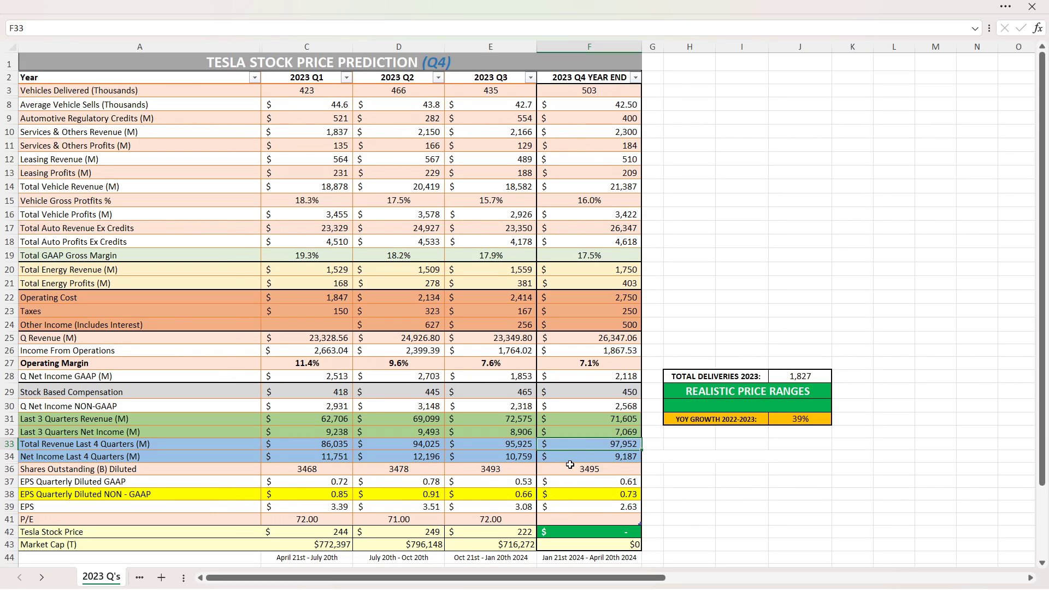
pyautogui.press('Down')
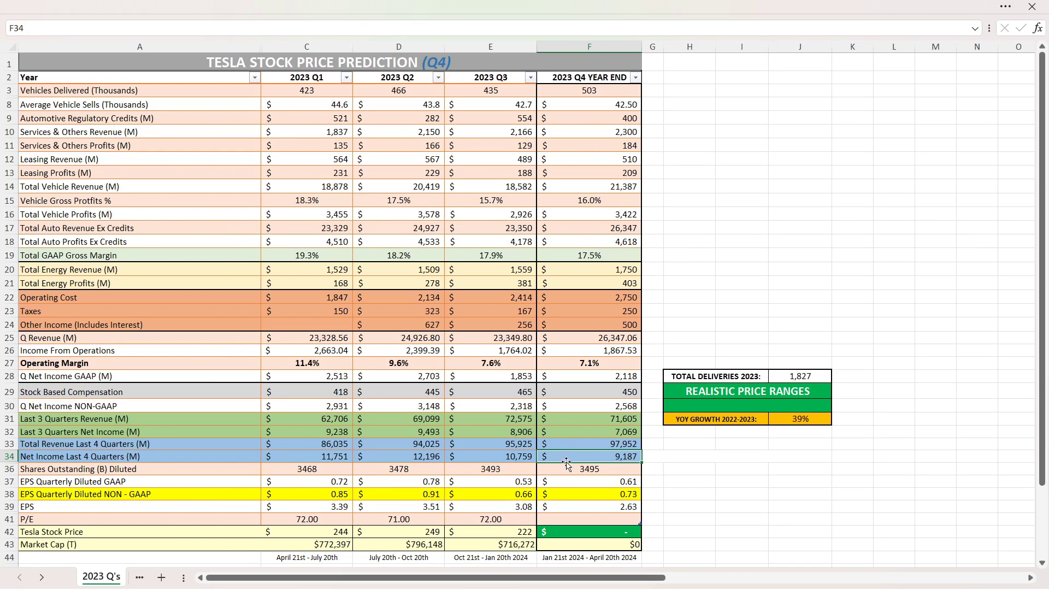
pyautogui.click(582, 493)
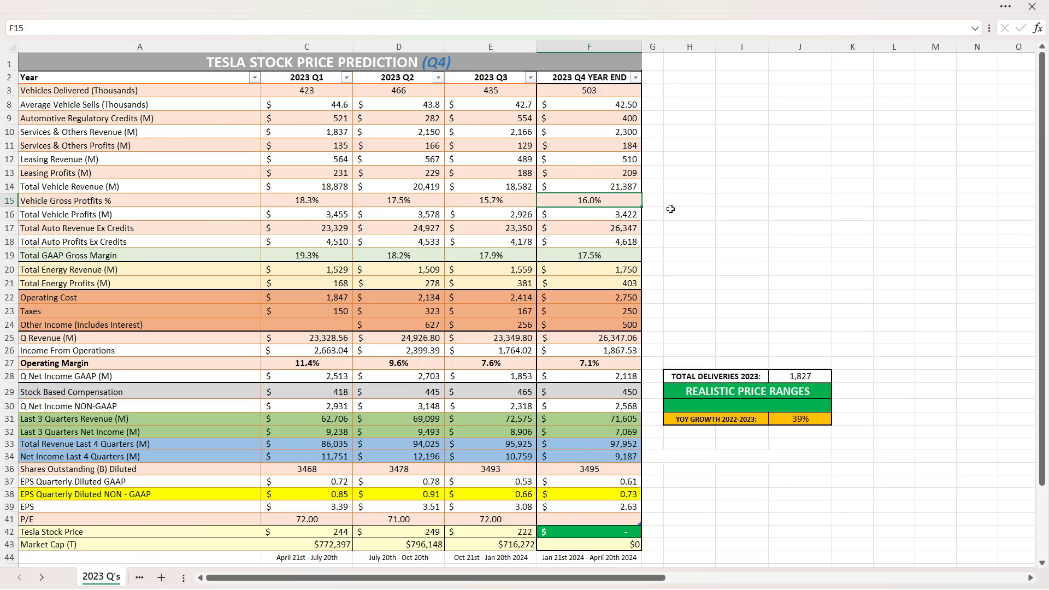
pyautogui.write('16')
pyautogui.write('.6')
pyautogui.press('Return')
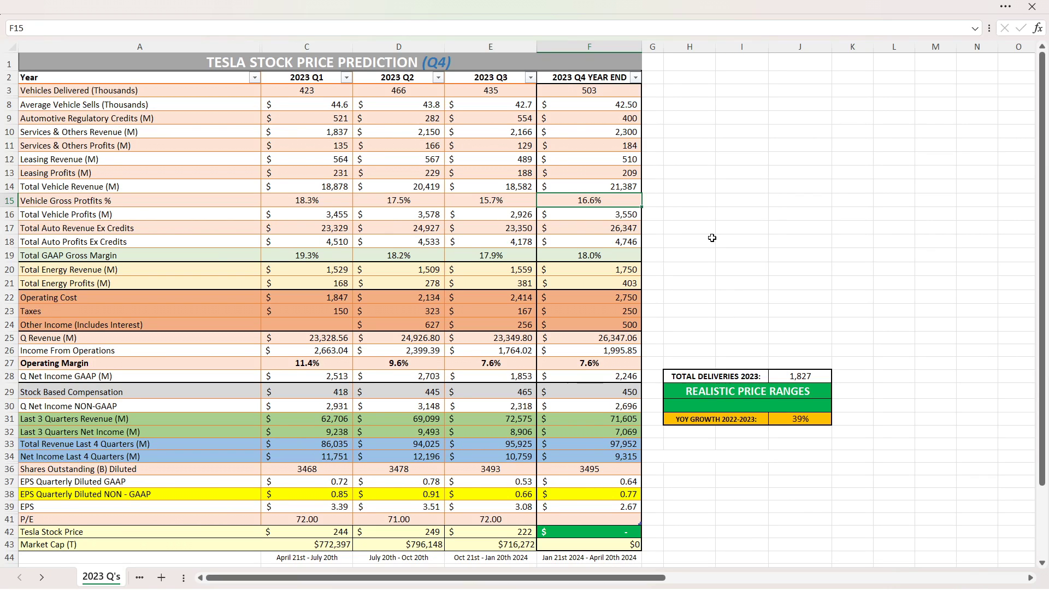
pyautogui.press('Return')
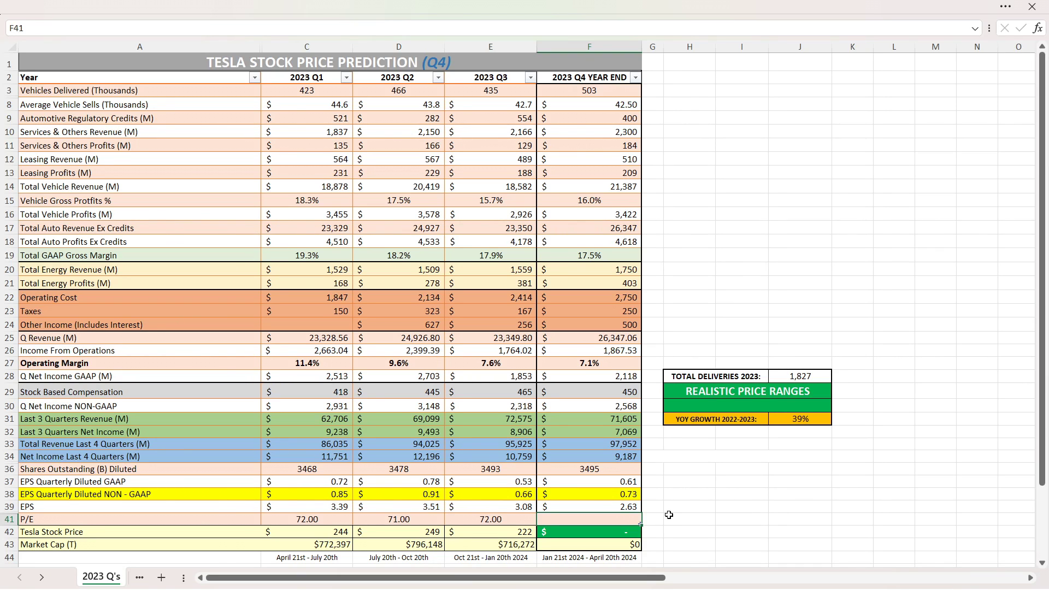
# Try Q4 P/E values of 84, 100 and 115, ending at 70 for a 184 stock price.
pyautogui.press('Return')
pyautogui.press('Return')
pyautogui.write('115')
pyautogui.press('Return')
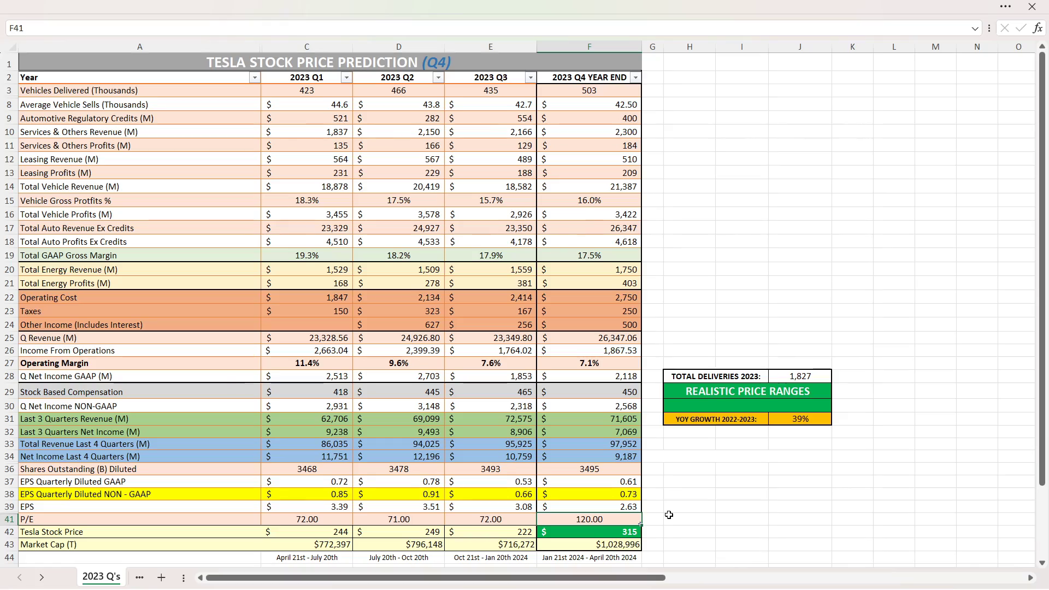
pyautogui.write('70')
pyautogui.press('Return')
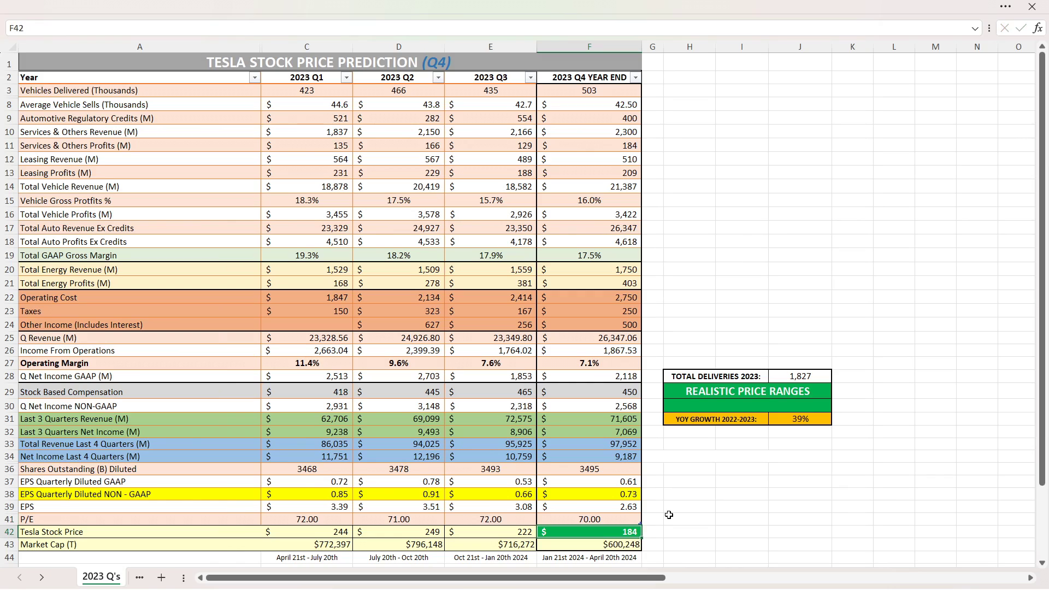
# Test Q4 P/E ratios of 65, 60, 55 and 50 against the predicted stock price.
pyautogui.press('Up')
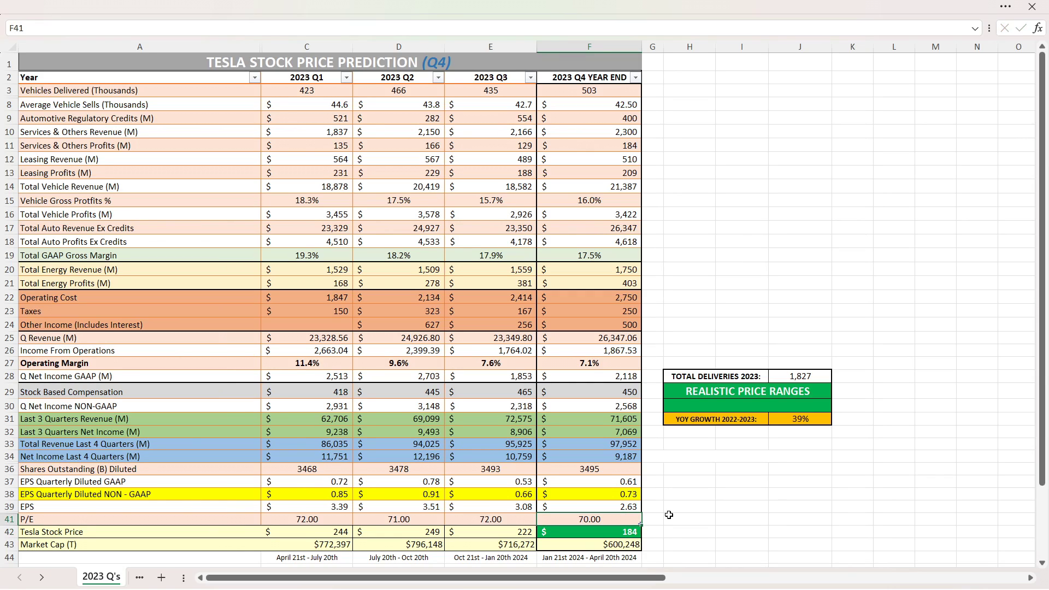
pyautogui.write('65')
pyautogui.press('Return')
pyautogui.press('Up')
pyautogui.write('60')
pyautogui.press('Return')
pyautogui.press('Up')
pyautogui.write('55')
pyautogui.press('Return')
pyautogui.press('Up')
pyautogui.write('50')
pyautogui.press('Return')
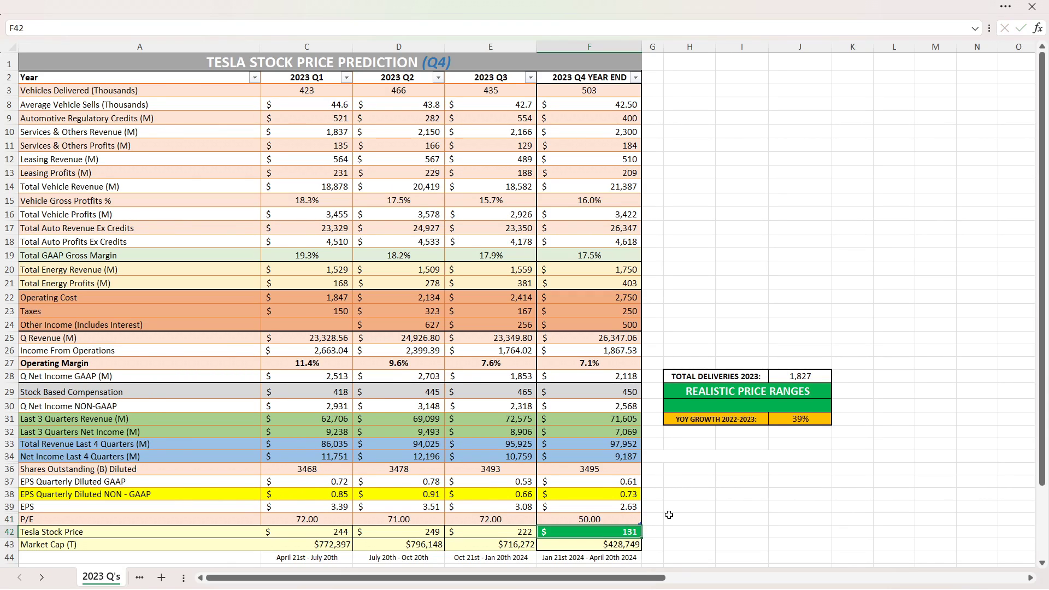
# Re-test the Q4 P/E at 55 and then 90.
pyautogui.press('Up')
pyautogui.press('Return')
pyautogui.press('Up')
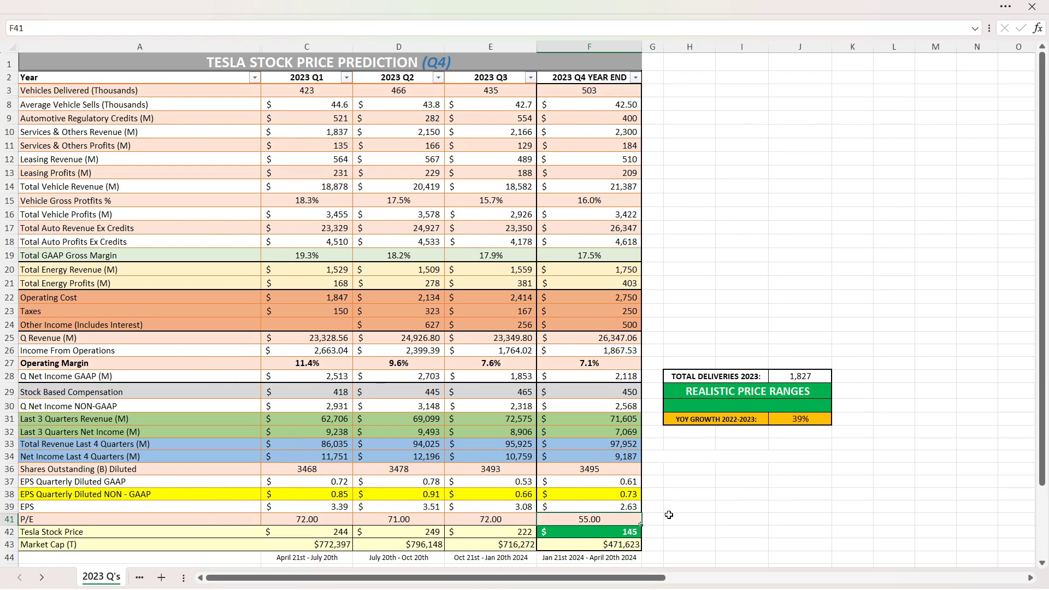
pyautogui.write('90')
pyautogui.press('Return')
pyautogui.press('Up')
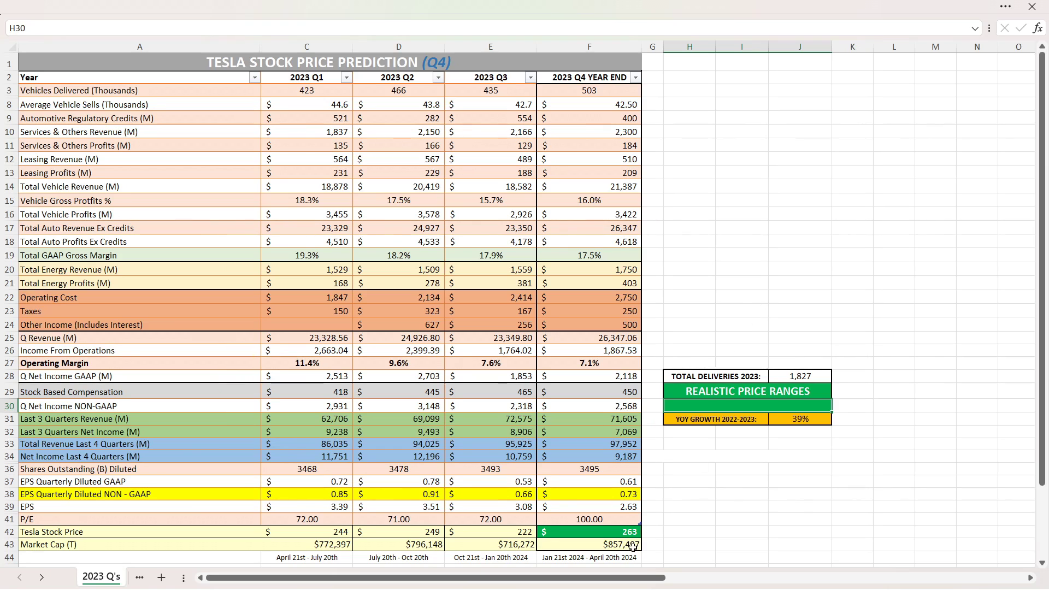
# Enter '$250 - $300' in the Realistic Price Ranges box, replacing an initial 250.
pyautogui.click(630, 555)
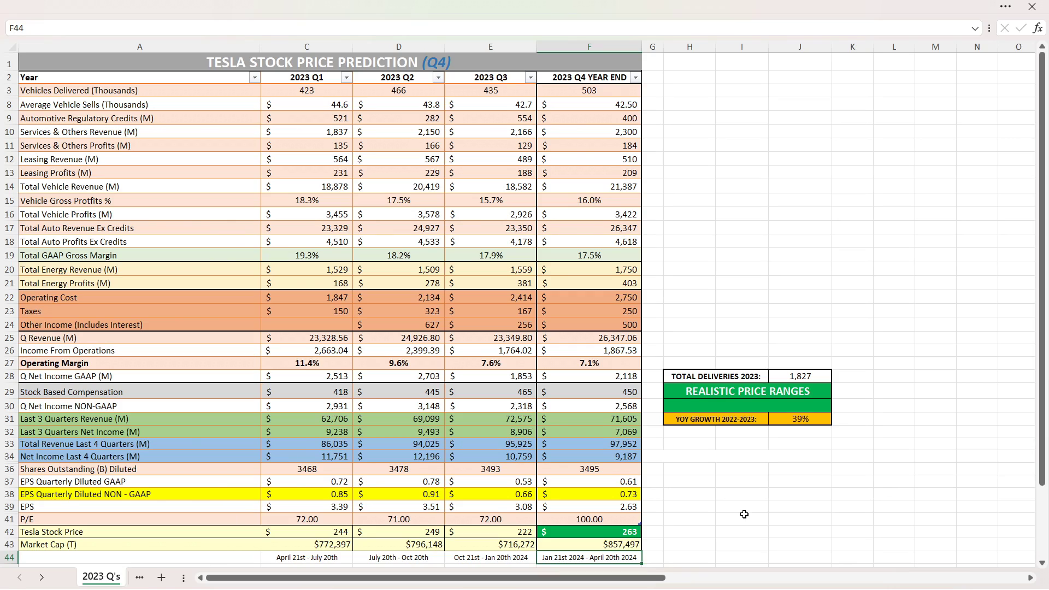
pyautogui.click(796, 405)
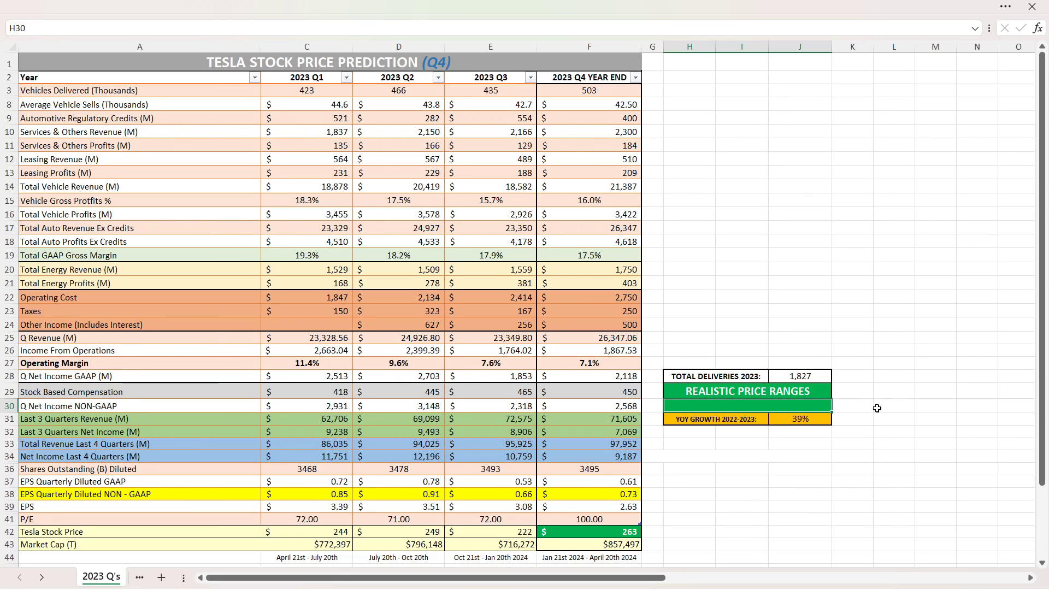
pyautogui.write('250')
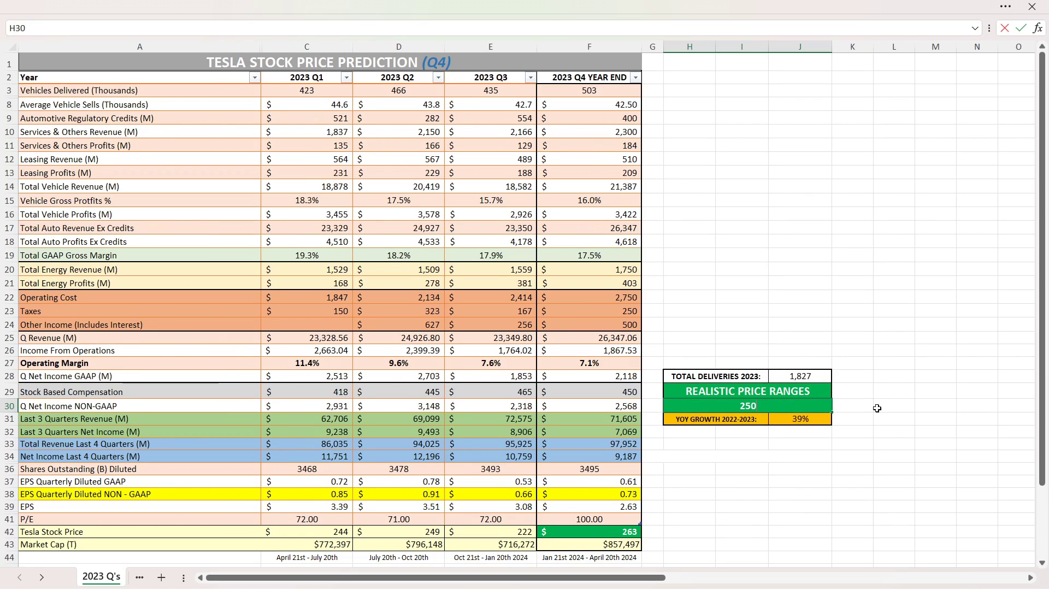
pyautogui.press('Return')
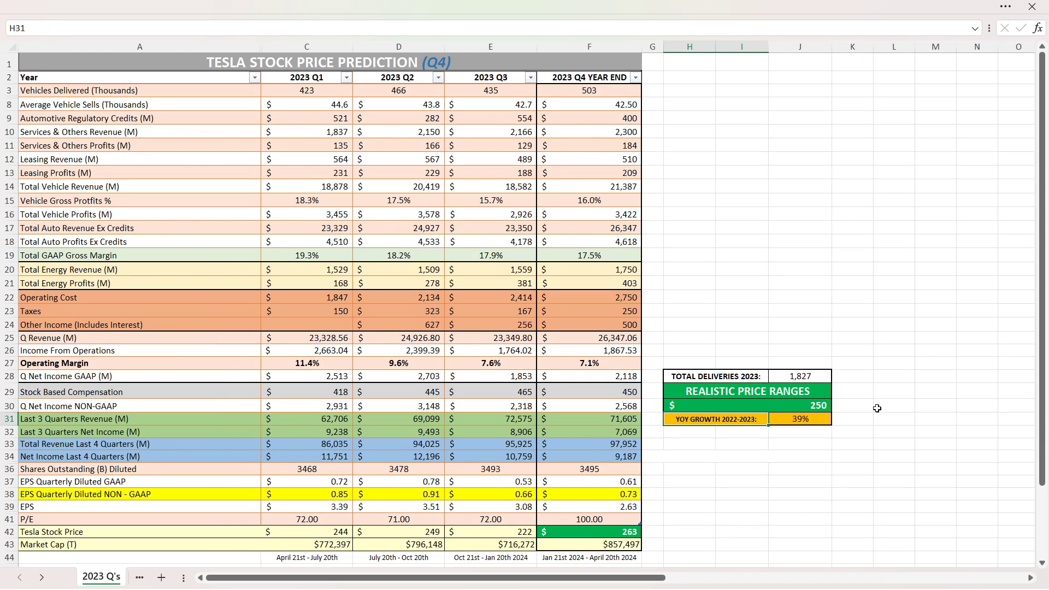
pyautogui.press('Up')
pyautogui.write('$')
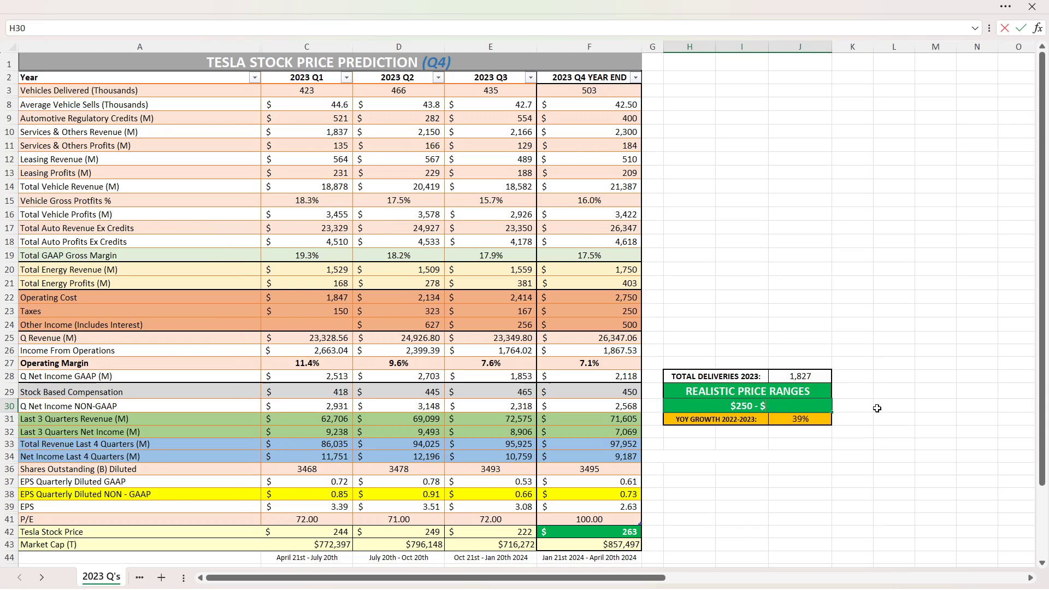
pyautogui.write('250 - $300')
pyautogui.press('Return')
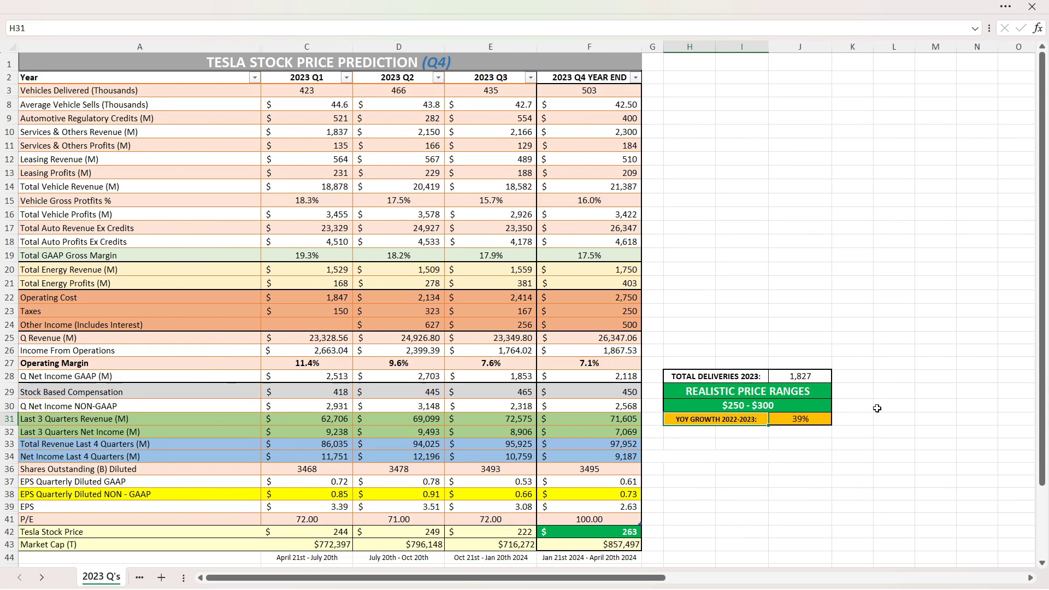